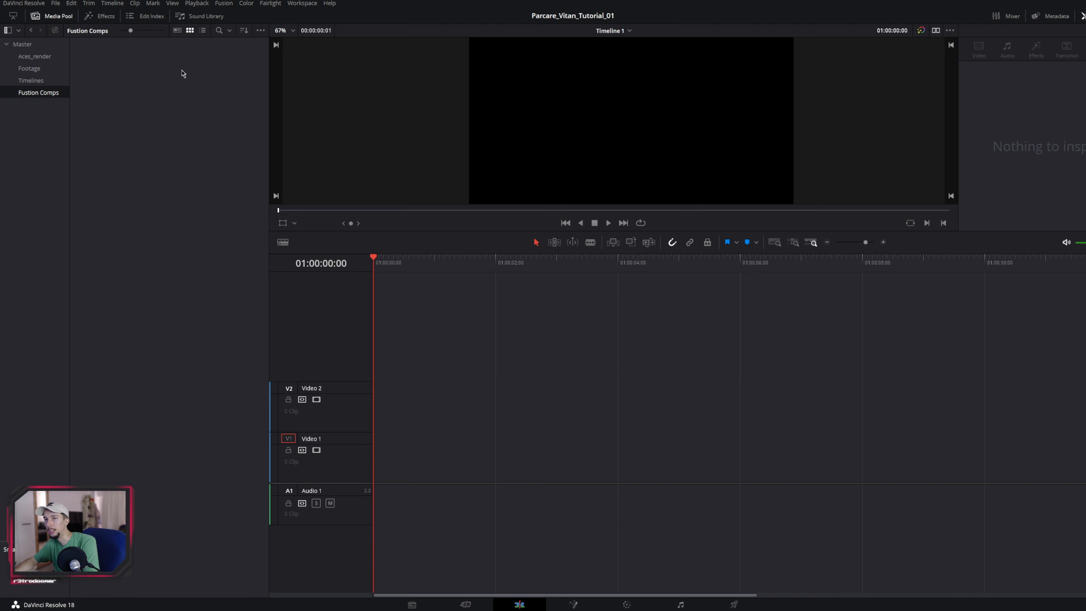
Step: Create a new Fusion composition named Aces_Test in the current bin, keeping the default duration and 24 fps frame rate
{"action": "right_click", "coordinate": [158, 80]}
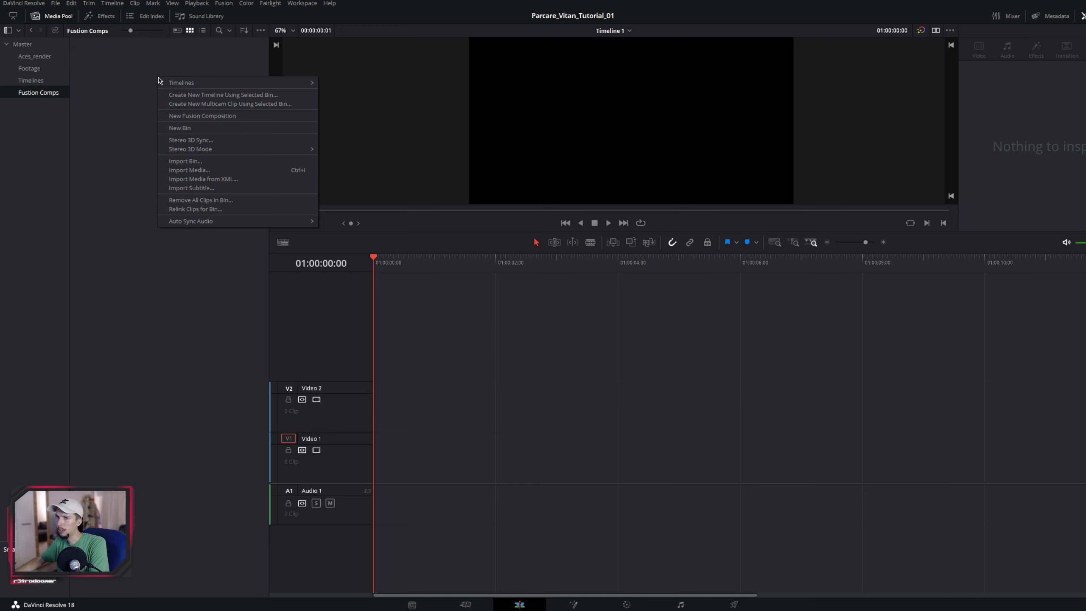
{"action": "mouse_move", "coordinate": [168, 82]}
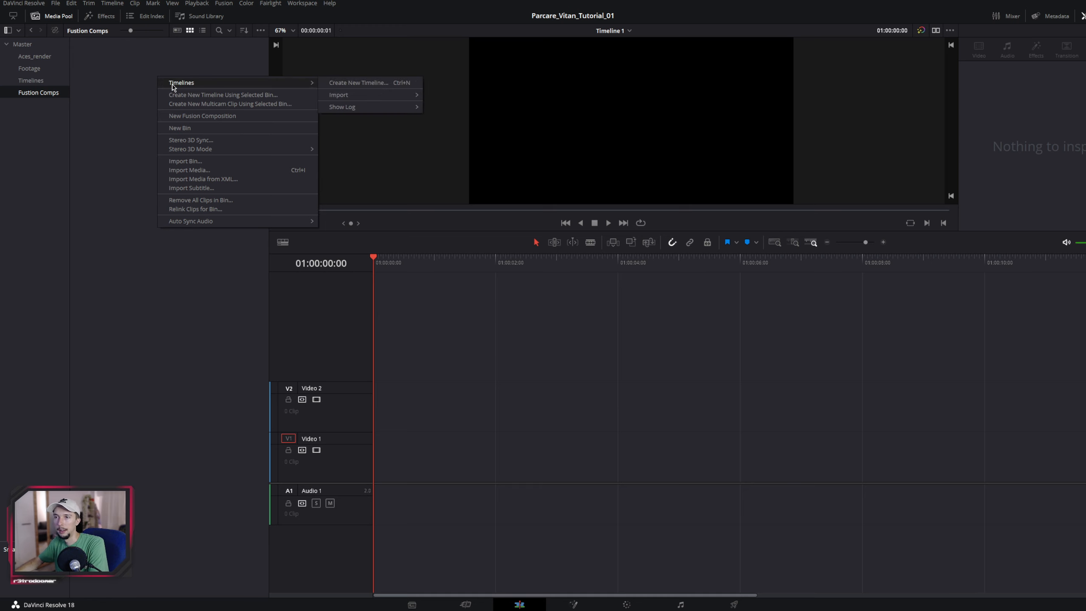
{"action": "left_click", "coordinate": [221, 119]}
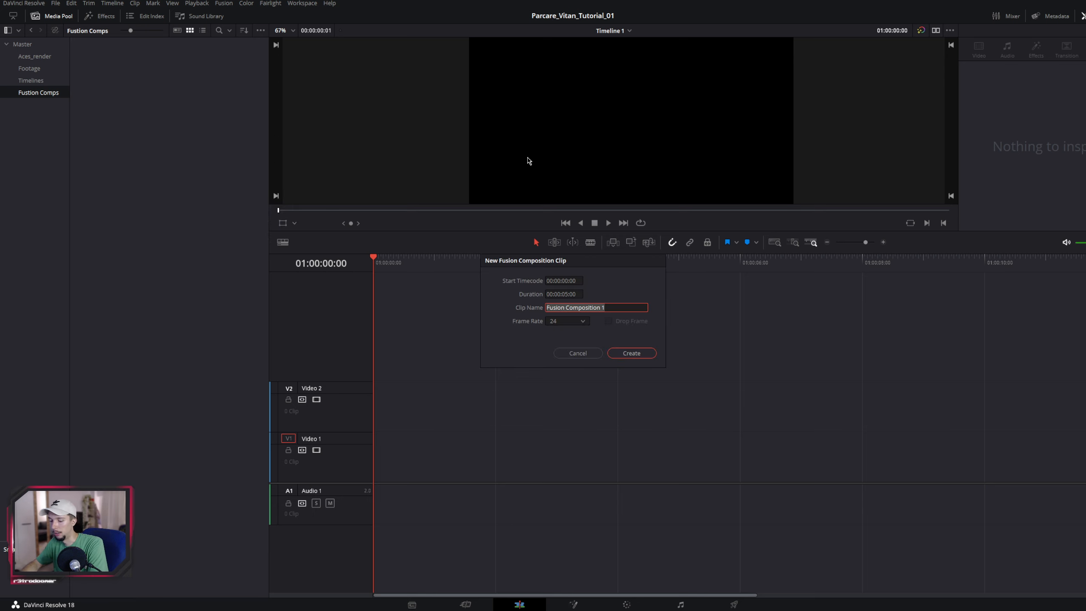
{"action": "type", "text": "Aces_"}
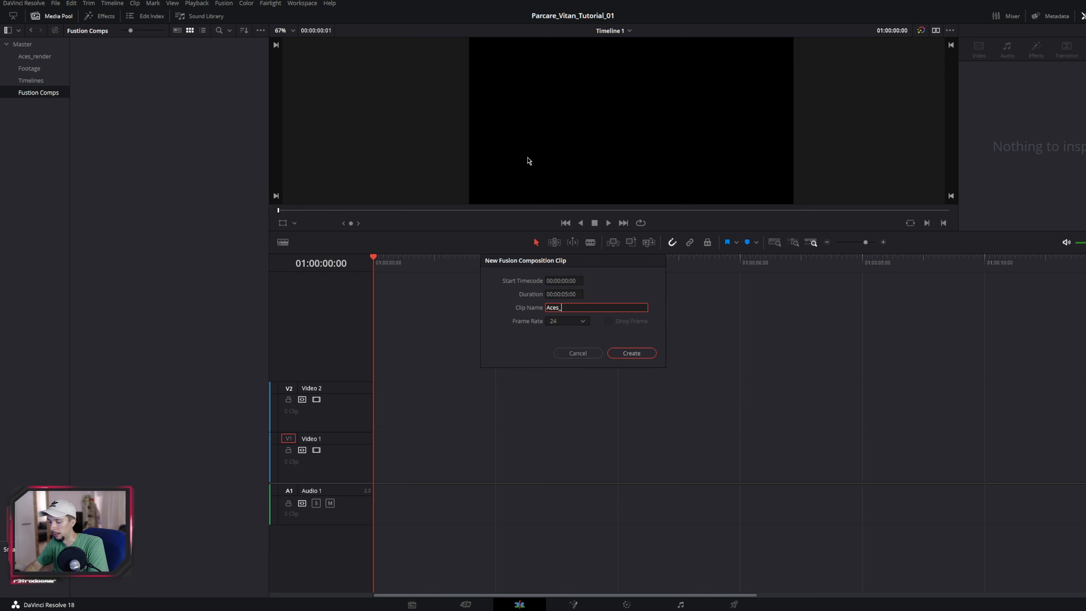
{"action": "type", "text": "Test"}
{"action": "key", "text": "Return"}
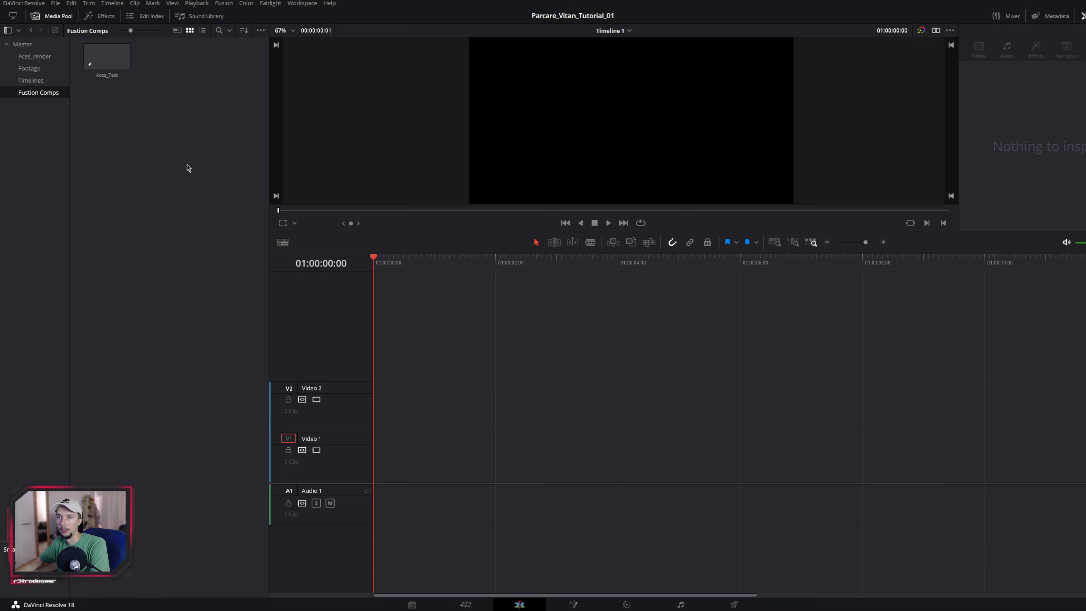
Step: Try to import the full PNG frame sequence, frame_0000 to frame_1470, into the Footage bin
{"action": "left_click", "coordinate": [38, 70]}
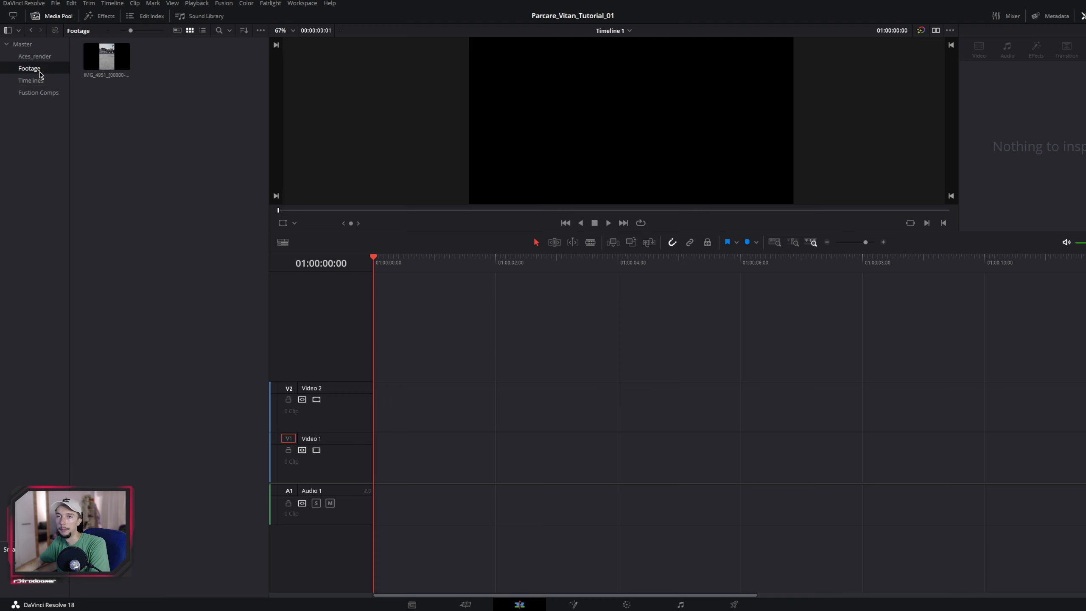
{"action": "right_click", "coordinate": [139, 120]}
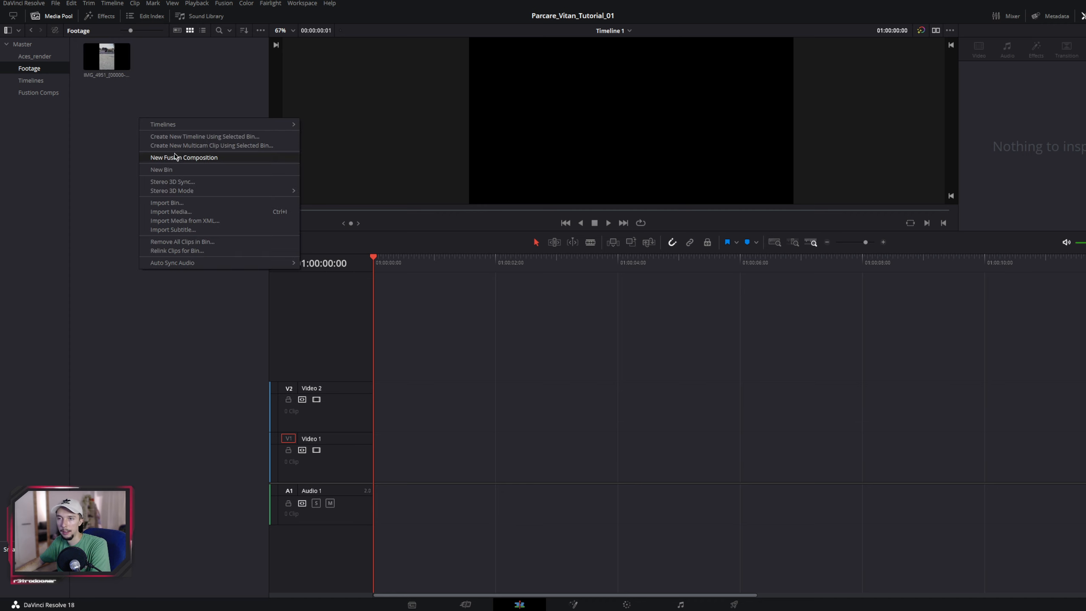
{"action": "left_click", "coordinate": [179, 211]}
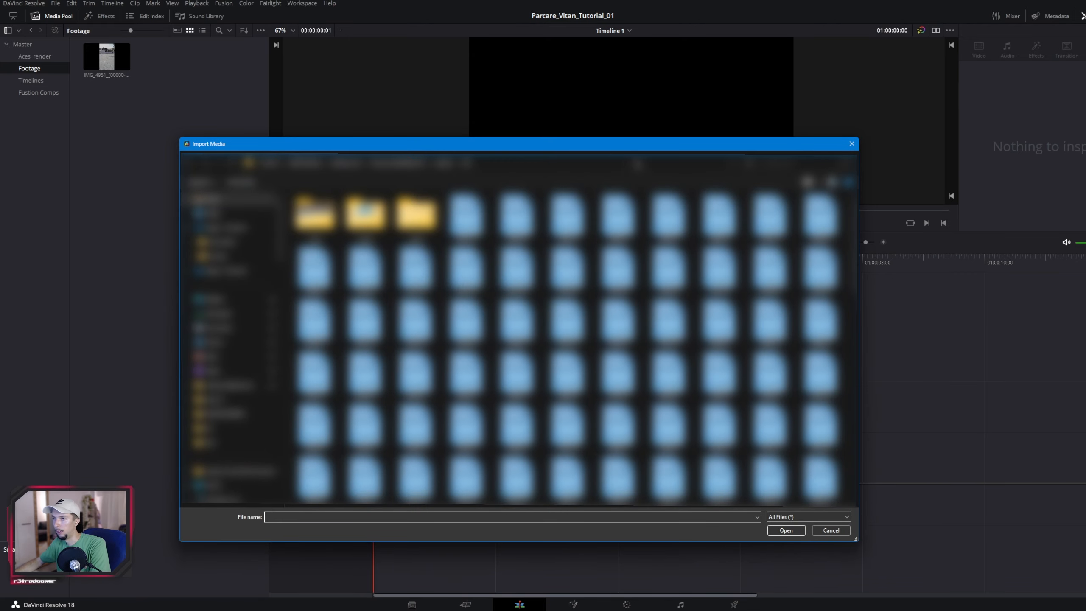
{"action": "left_click", "coordinate": [636, 164]}
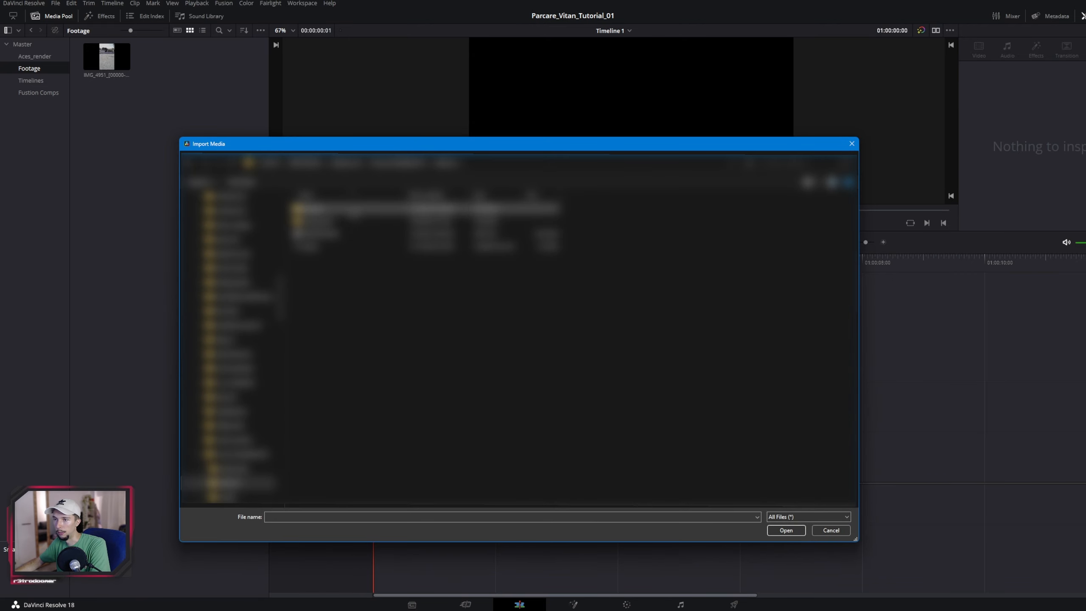
{"action": "double_click", "coordinate": [354, 210]}
{"action": "left_click", "coordinate": [318, 215]}
{"action": "mouse_move", "coordinate": [854, 205]}
{"action": "left_mouse_down"}
{"action": "mouse_move", "coordinate": [854, 497]}
{"action": "mouse_move", "coordinate": [860, 207]}
{"action": "left_mouse_up"}
{"action": "left_click", "coordinate": [679, 485], "text": "shift"}
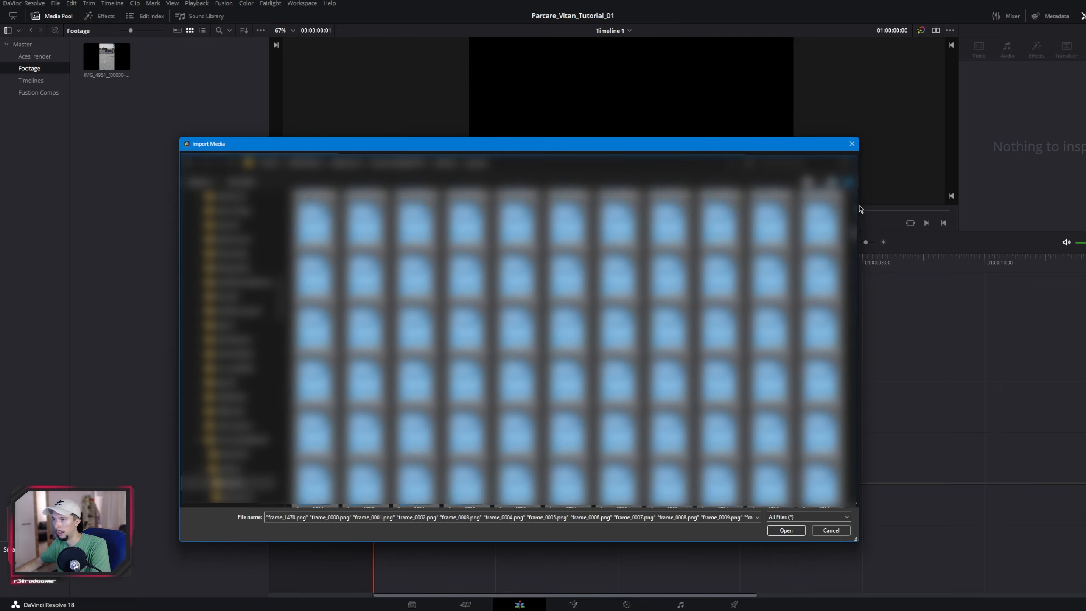
{"action": "left_click", "coordinate": [785, 530]}
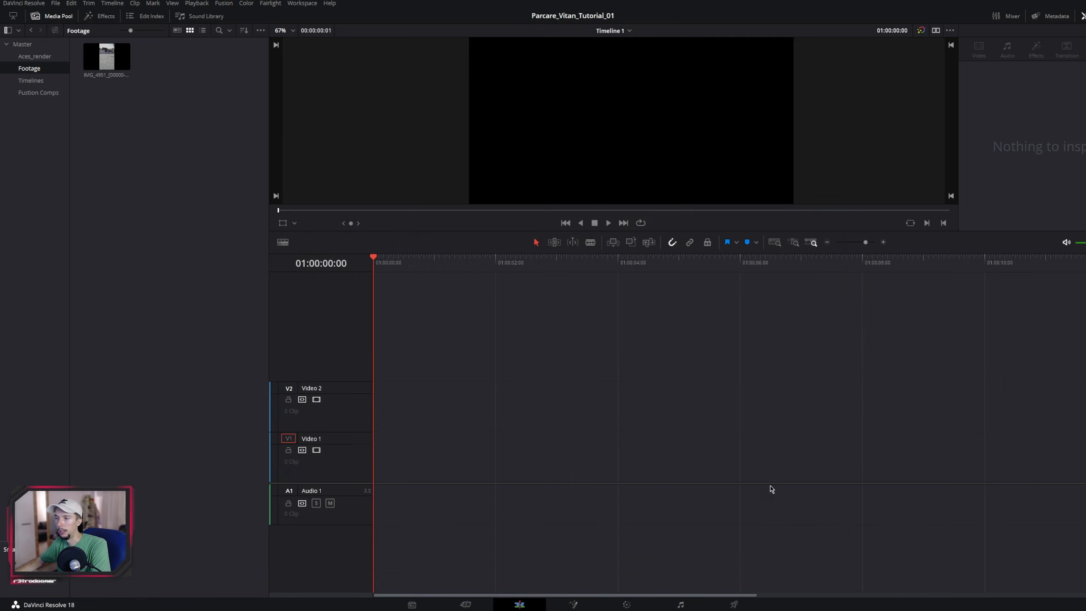
Step: Place the IMG_4951 footage sequence on the Video 2 track, then remove it and return the playhead to the timeline start
{"action": "left_click", "coordinate": [106, 69]}
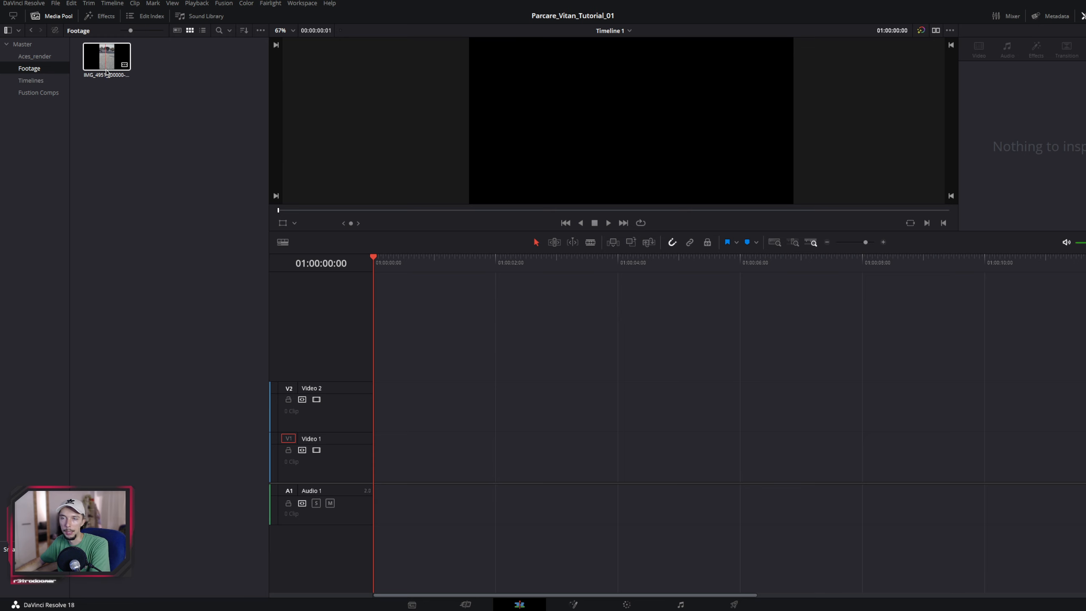
{"action": "left_click_drag", "start_coordinate": [106, 64], "coordinate": [464, 390]}
{"action": "left_click", "coordinate": [510, 450]}
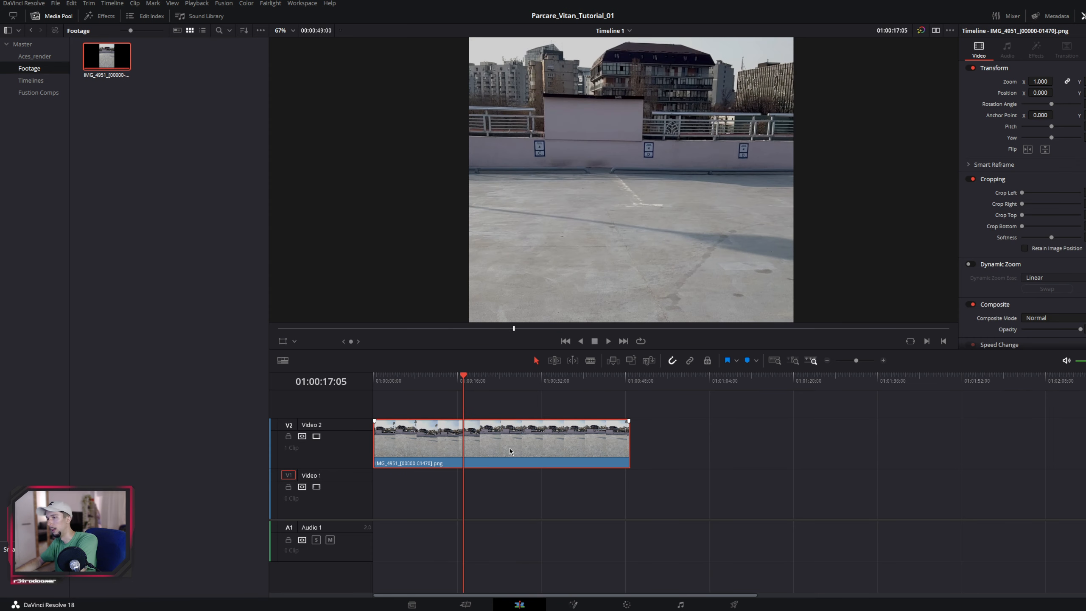
{"action": "key", "text": "Delete"}
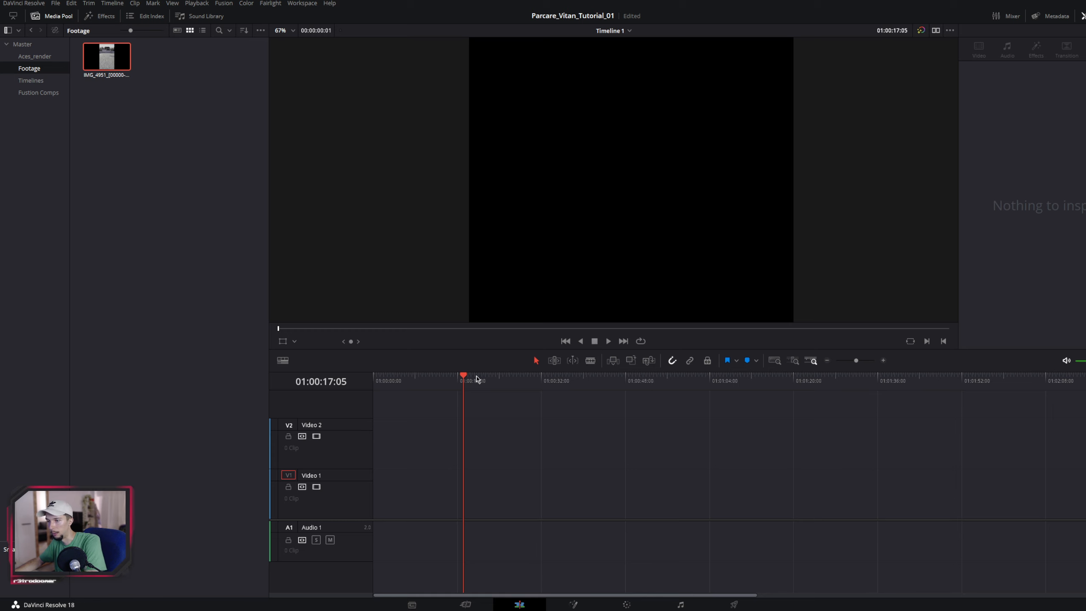
{"action": "left_click_drag", "start_coordinate": [475, 378], "coordinate": [373, 382]}
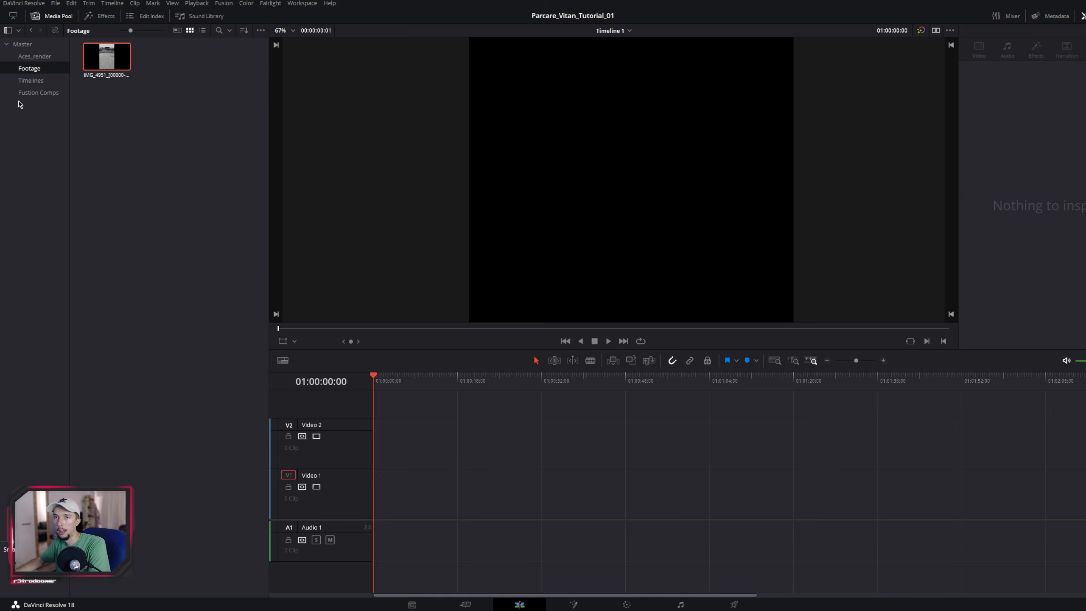
Step: Place the Aces_Test composition from its bin at the start of Video 1 and extend it to a duration of 00:01:44:01
{"action": "left_click", "coordinate": [40, 82]}
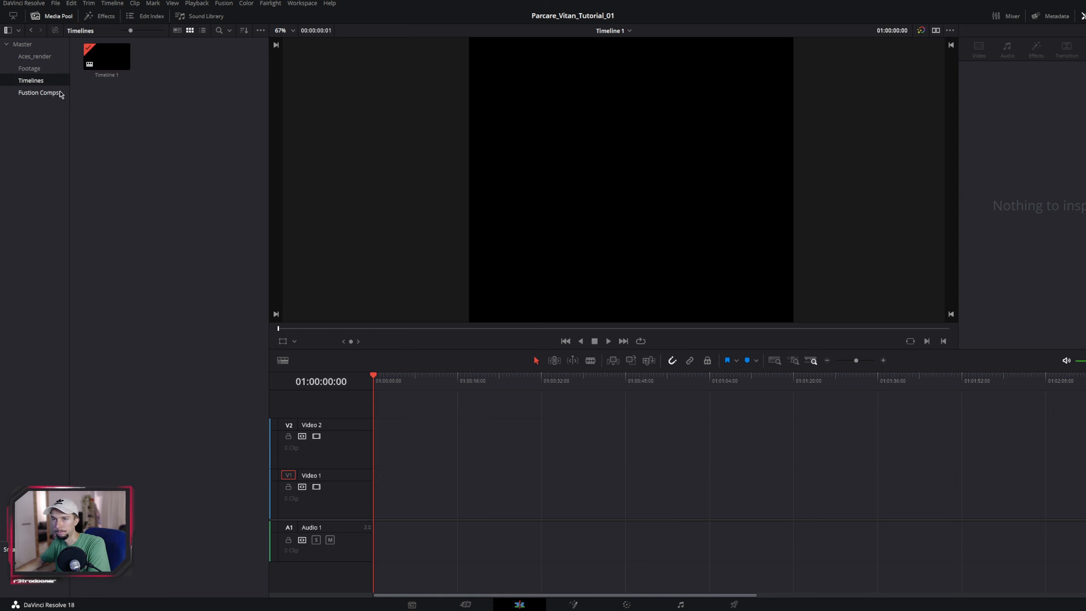
{"action": "left_click", "coordinate": [60, 94]}
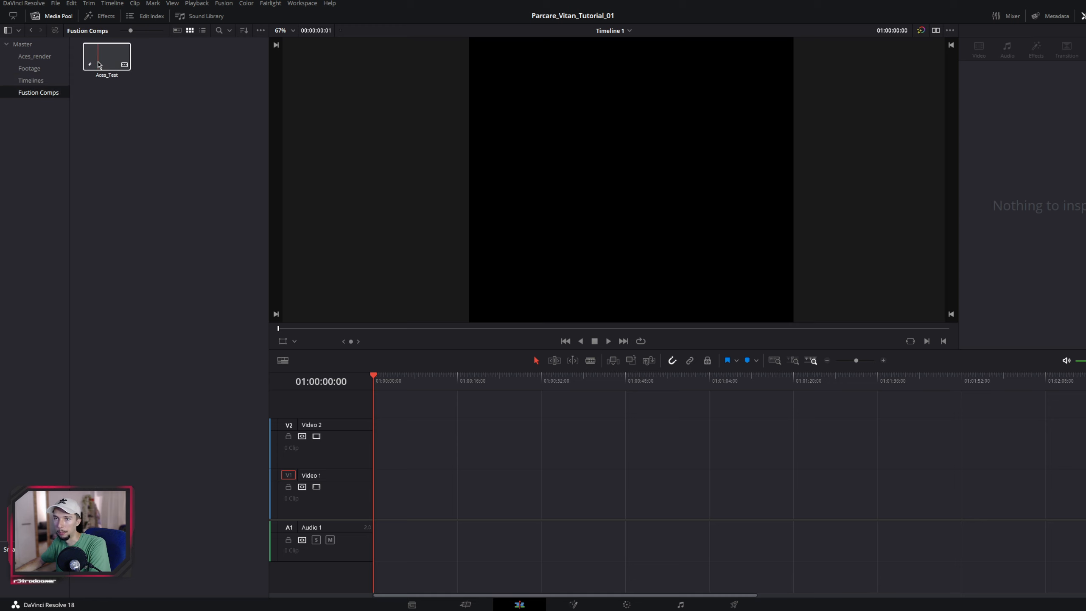
{"action": "left_click_drag", "start_coordinate": [102, 64], "coordinate": [919, 490]}
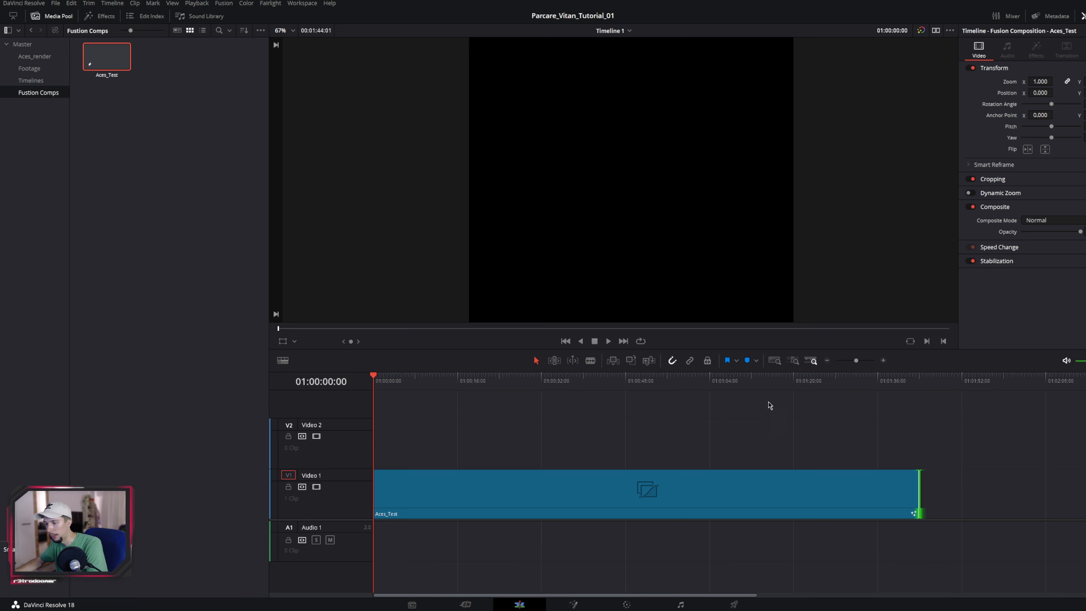
{"action": "left_click", "coordinate": [575, 497]}
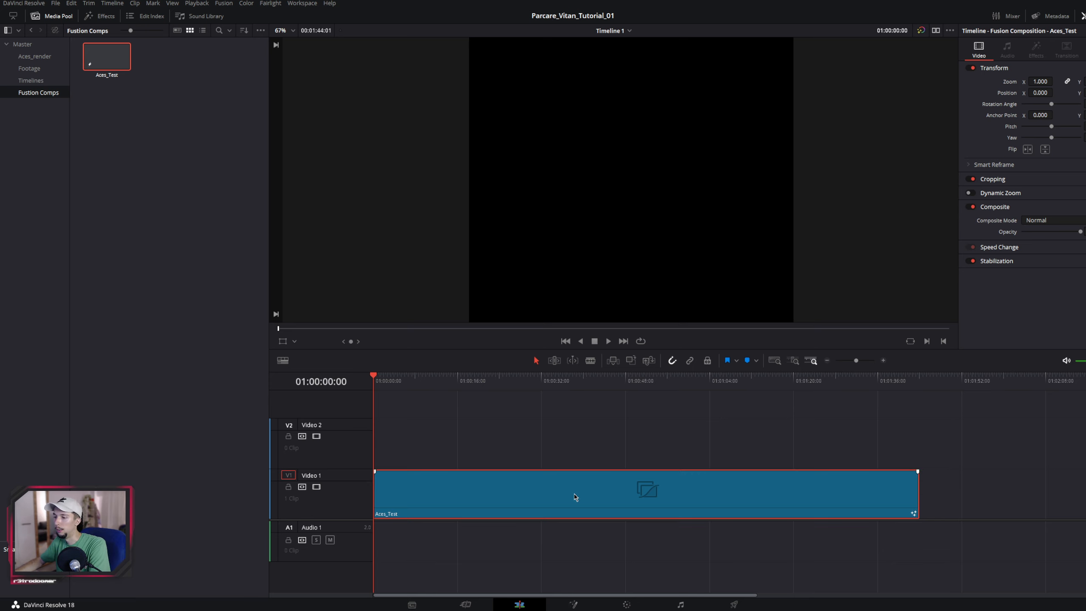
Step: Open the Aces_Test composition for node editing in Fusion and hide the media pool
{"action": "double_click", "coordinate": [104, 64]}
{"action": "left_click_drag", "start_coordinate": [226, 135], "coordinate": [365, 226]}
{"action": "scroll", "coordinate": [247, 192], "scroll_direction": "up", "scroll_amount": 5}
{"action": "left_click_drag", "start_coordinate": [199, 144], "coordinate": [338, 209]}
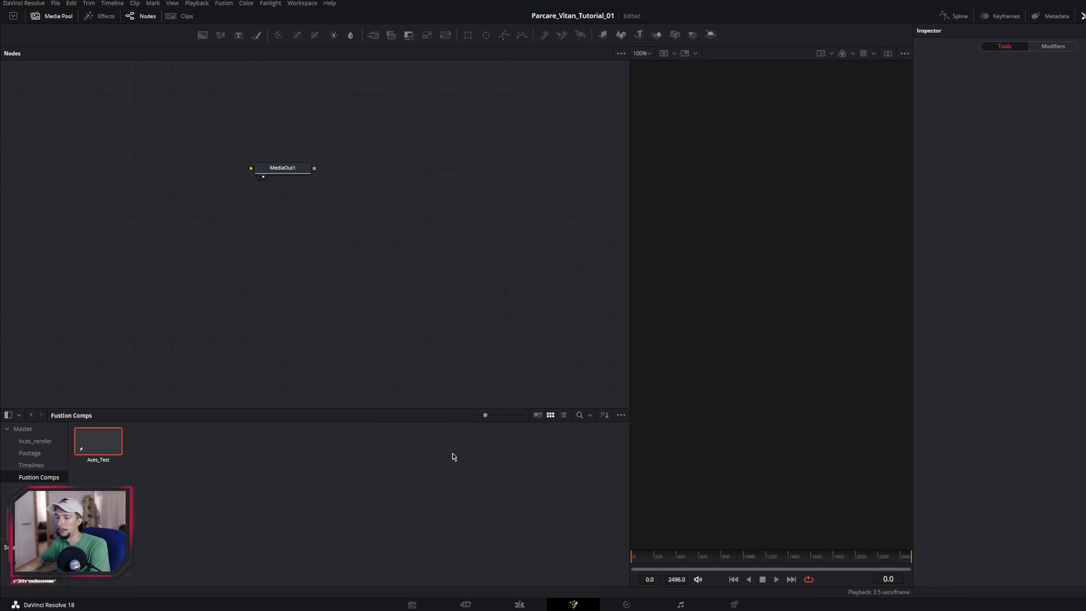
{"action": "left_click", "coordinate": [64, 17]}
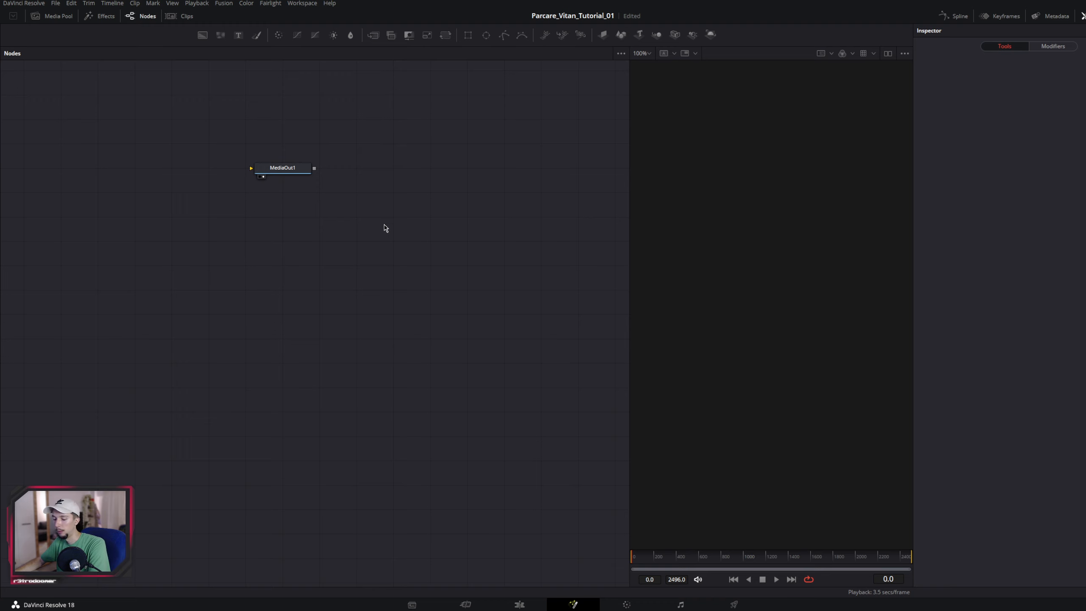
Step: Add a Loader node with the rendered EXR image sequence and place it just below the MediaOut1 node
{"action": "key", "text": "shift+space"}
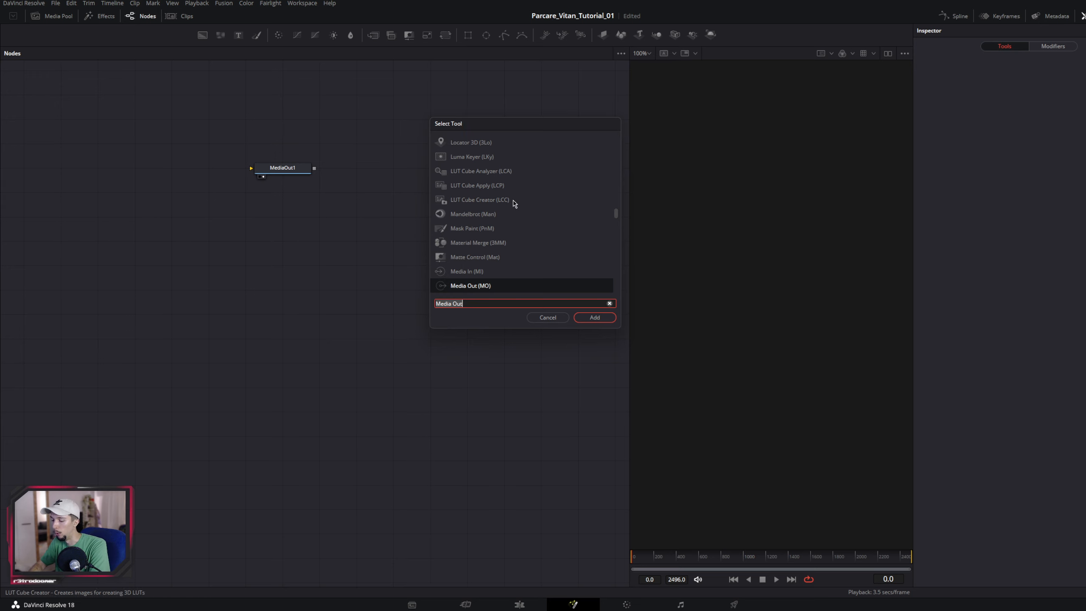
{"action": "type", "text": "loa"}
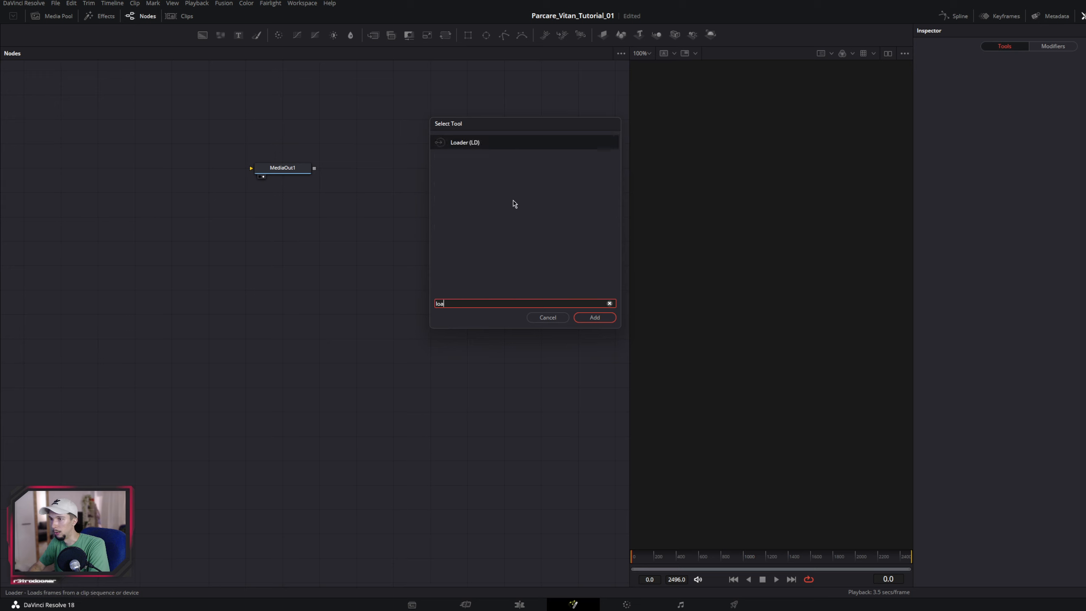
{"action": "left_click", "coordinate": [594, 319]}
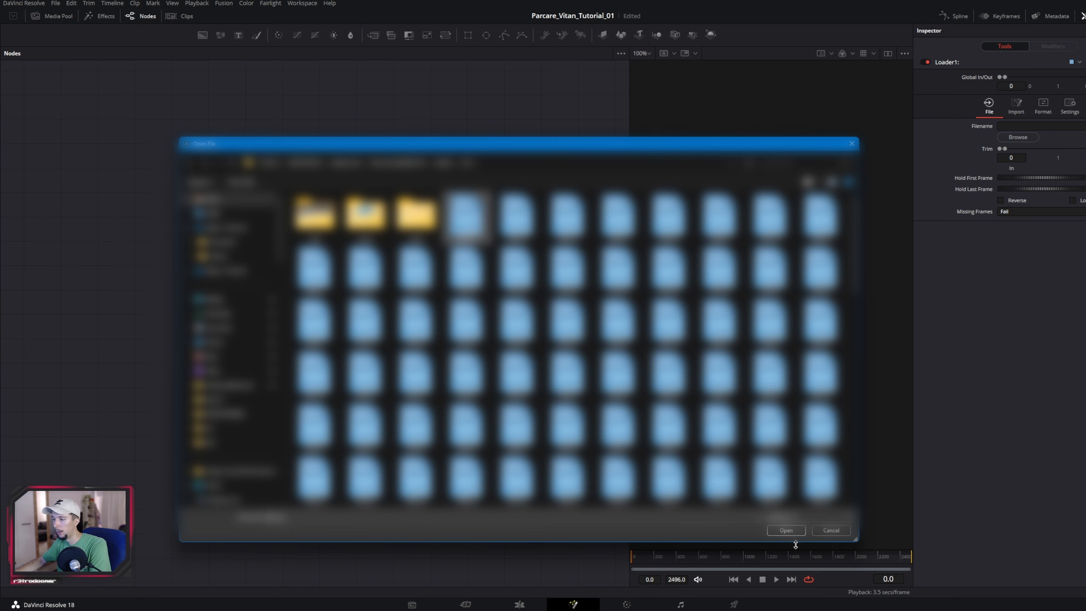
{"action": "left_click", "coordinate": [786, 530]}
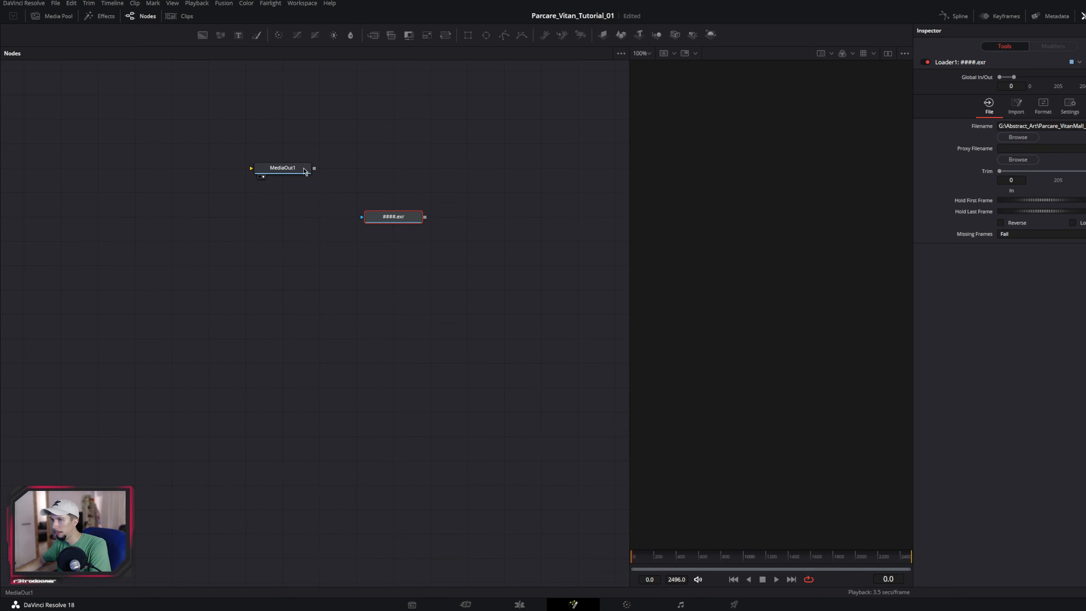
{"action": "left_click_drag", "start_coordinate": [393, 213], "coordinate": [358, 238]}
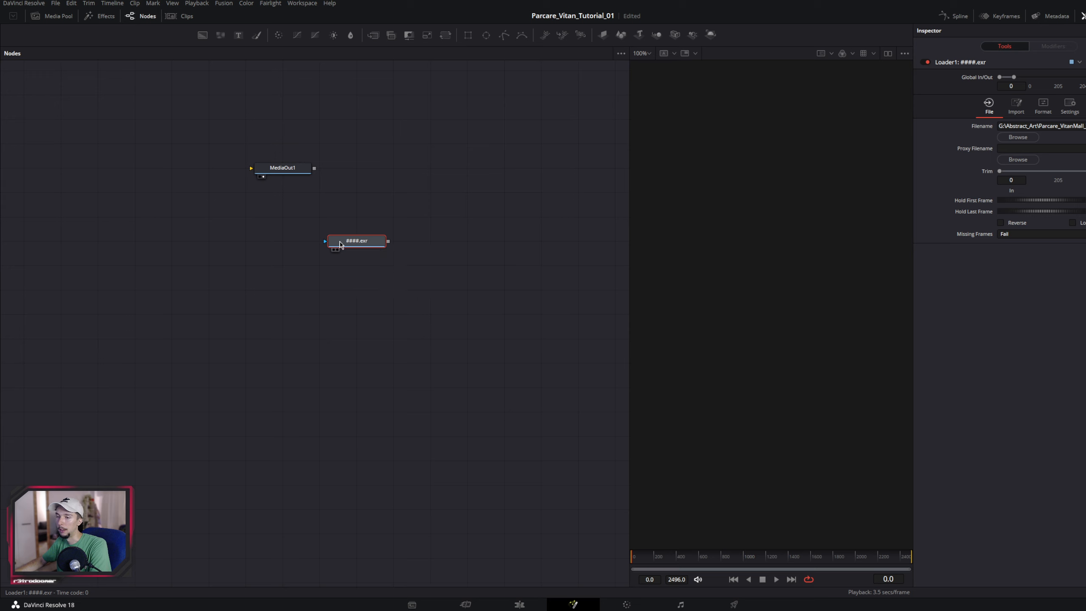
Step: Show the EXR Loader's output in the viewer and inspect the scooters and the road sign up close
{"action": "left_click_drag", "start_coordinate": [340, 244], "coordinate": [747, 190]}
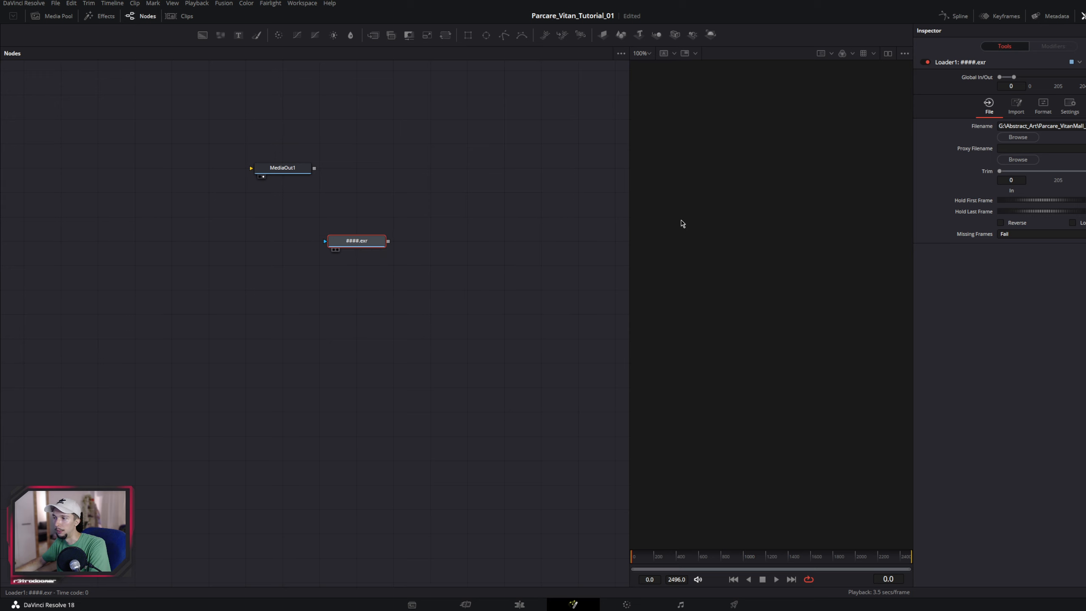
{"action": "key", "text": "1"}
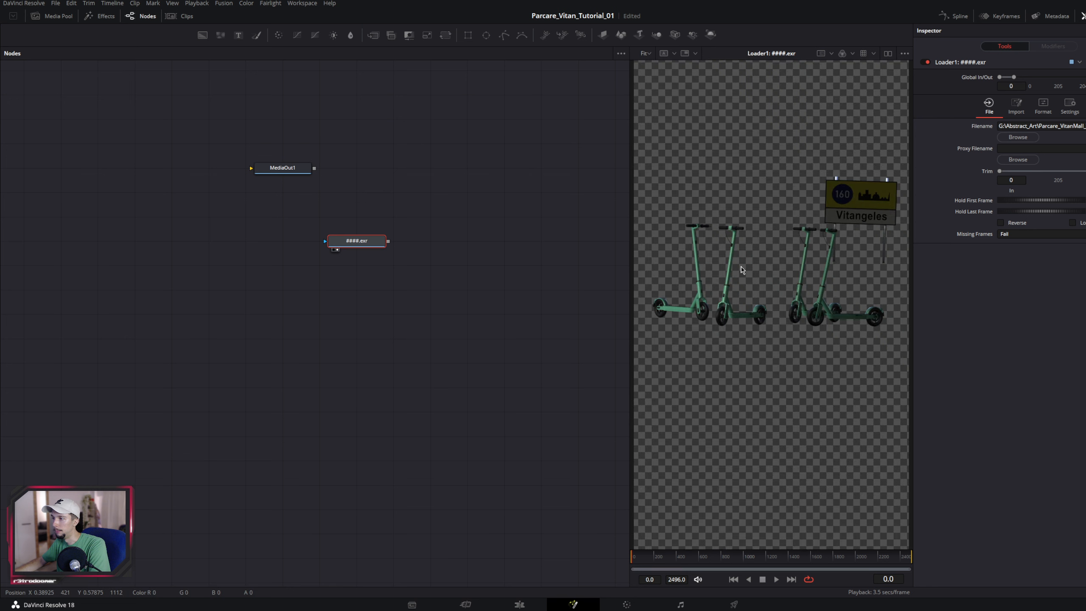
{"action": "scroll", "coordinate": [745, 267], "scroll_direction": "up", "scroll_amount": 3}
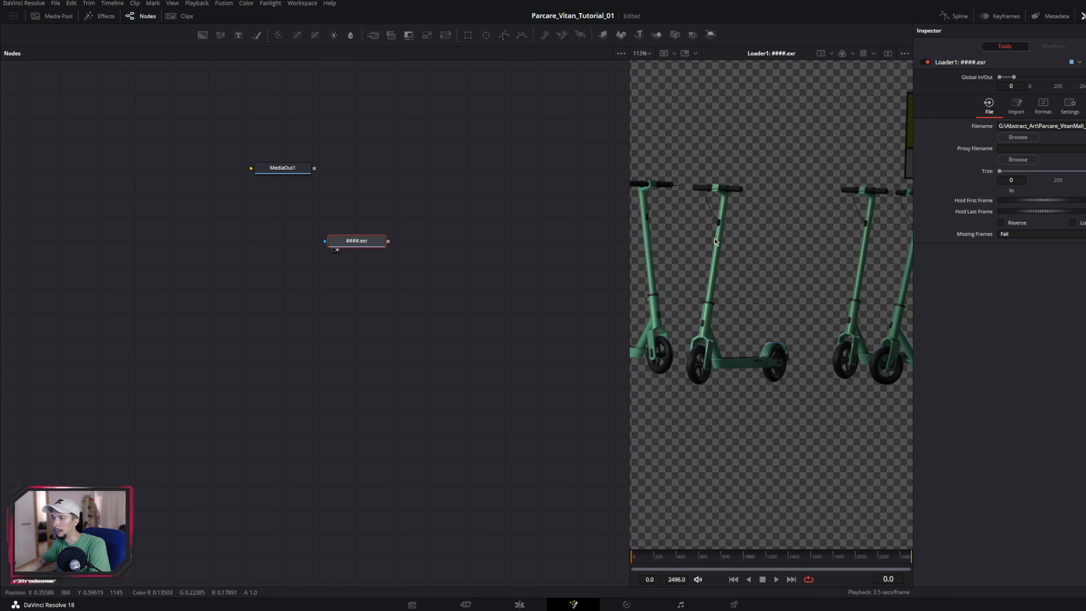
{"action": "left_click_drag", "start_coordinate": [762, 255], "coordinate": [677, 272]}
{"action": "left_click_drag", "start_coordinate": [791, 245], "coordinate": [747, 258]}
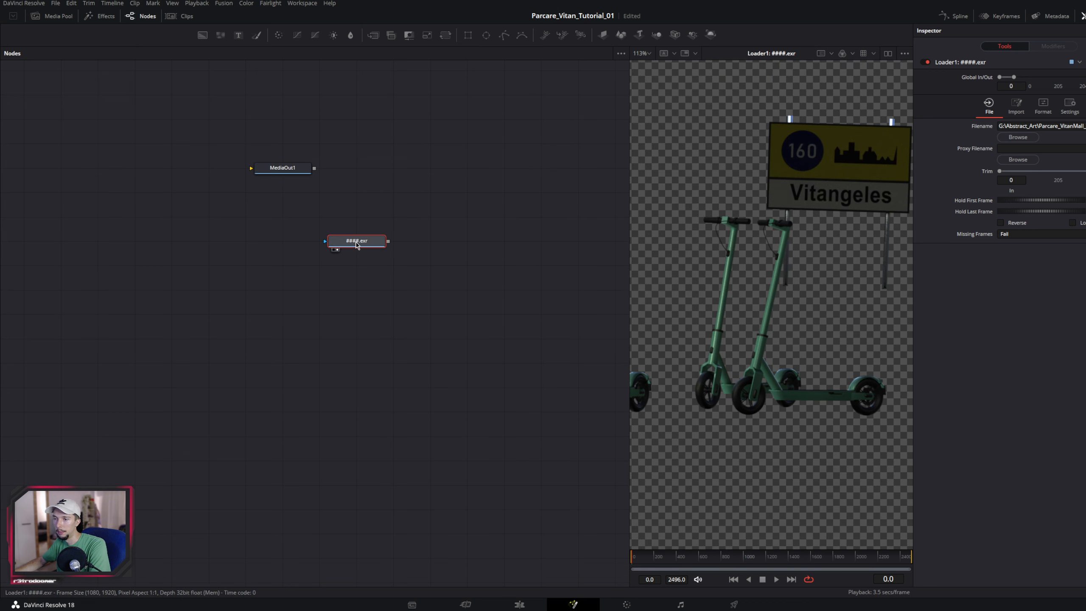
{"action": "mouse_move", "coordinate": [361, 243]}
{"action": "left_mouse_down"}
{"action": "mouse_move", "coordinate": [331, 252]}
{"action": "mouse_move", "coordinate": [369, 256]}
{"action": "left_mouse_up"}
Step: Split the Aces_Test timeline clip at frame 204, delete the excess after it, and return to its node graph in Fusion
{"action": "left_click", "coordinate": [711, 558]}
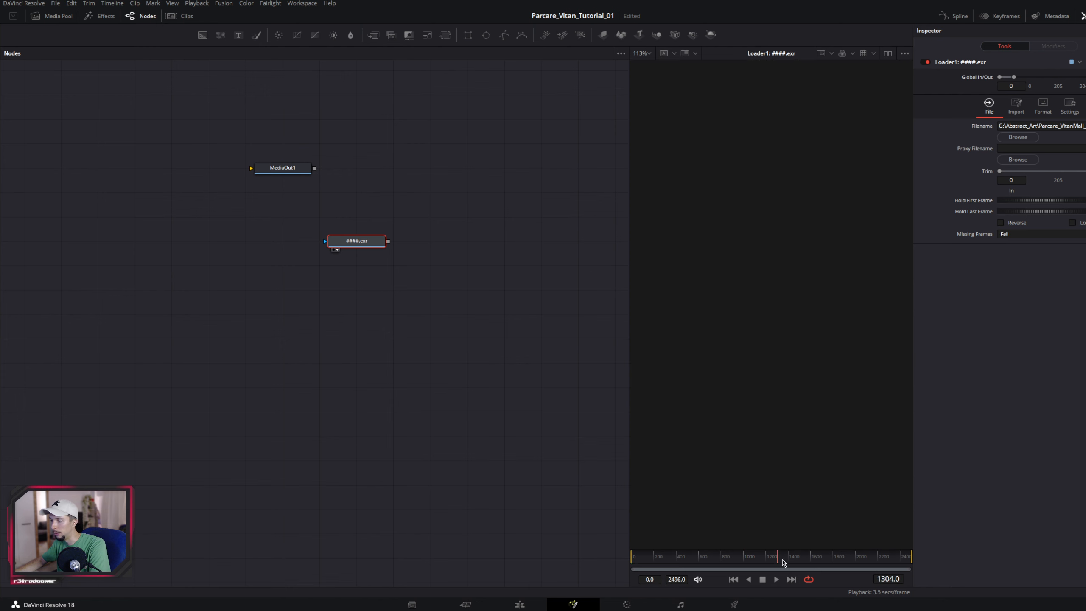
{"action": "left_click_drag", "start_coordinate": [708, 559], "coordinate": [654, 560]}
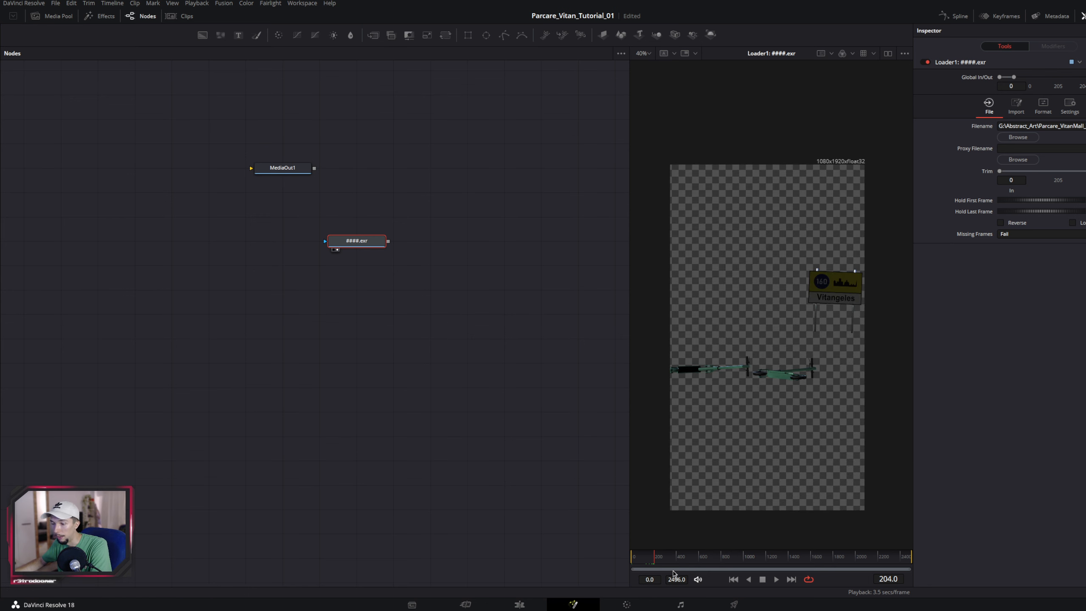
{"action": "left_click", "coordinate": [520, 604]}
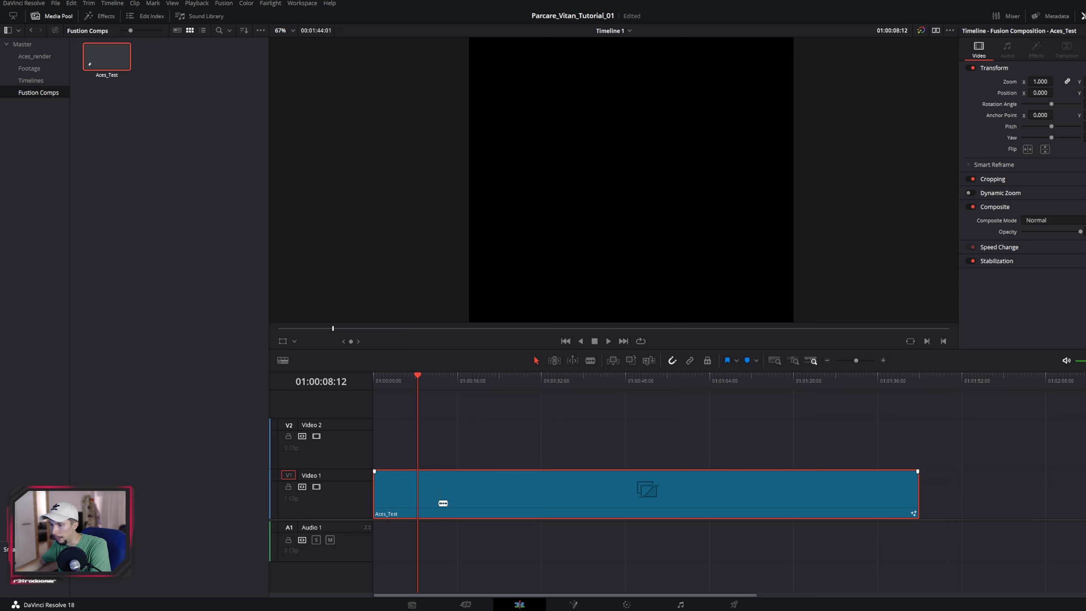
{"action": "key", "text": "ctrl+b"}
{"action": "key", "text": "Delete"}
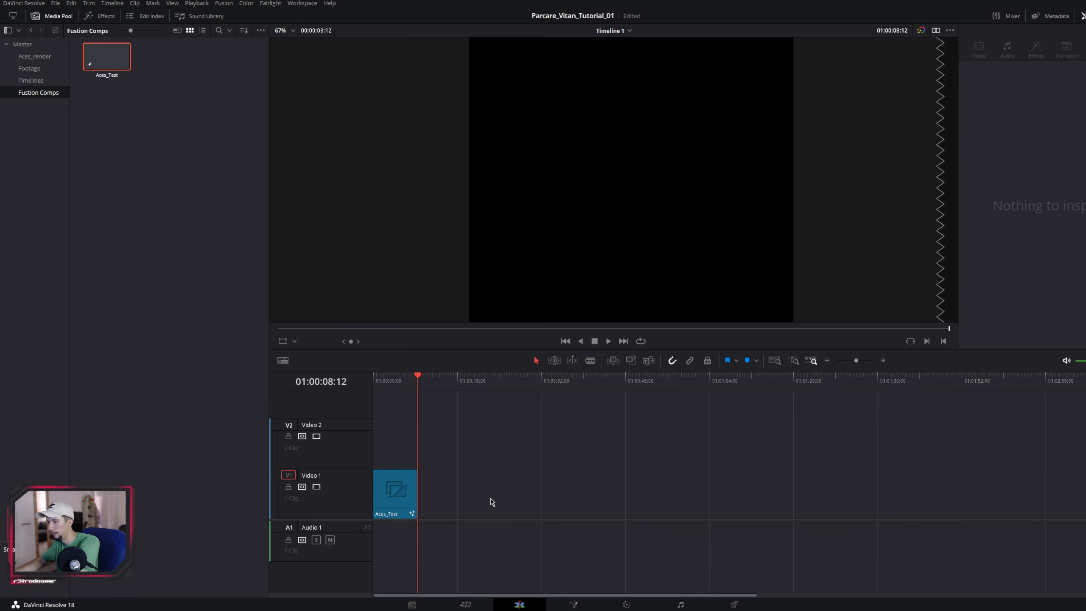
{"action": "key", "text": "shift+5"}
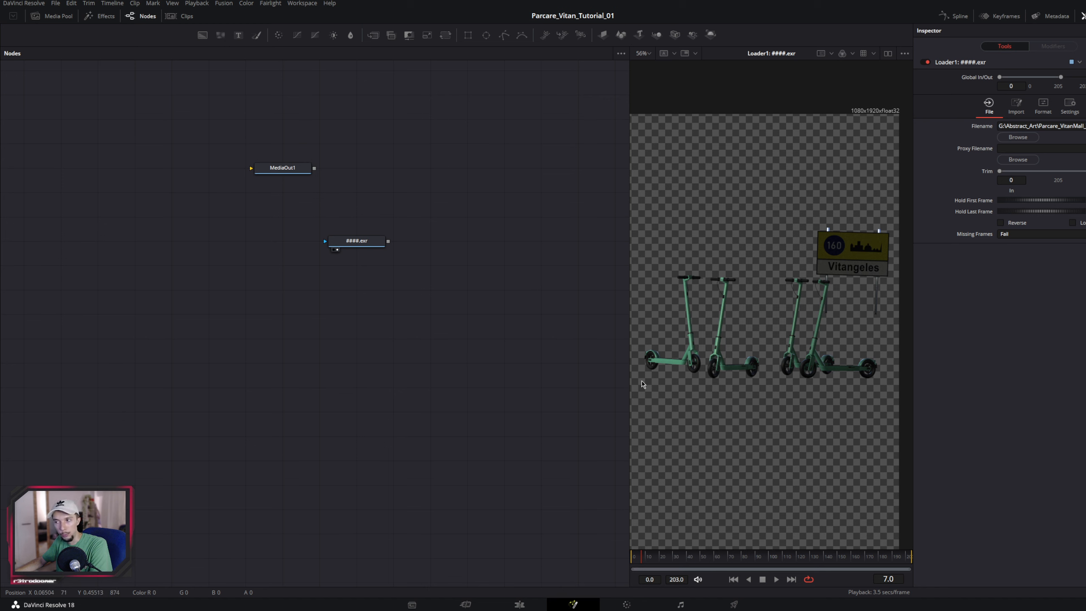
Step: Inspect the scooters in the EXR render up close and align the Loader node directly below MediaOut1
{"action": "scroll", "coordinate": [785, 342], "scroll_direction": "up", "scroll_amount": 5}
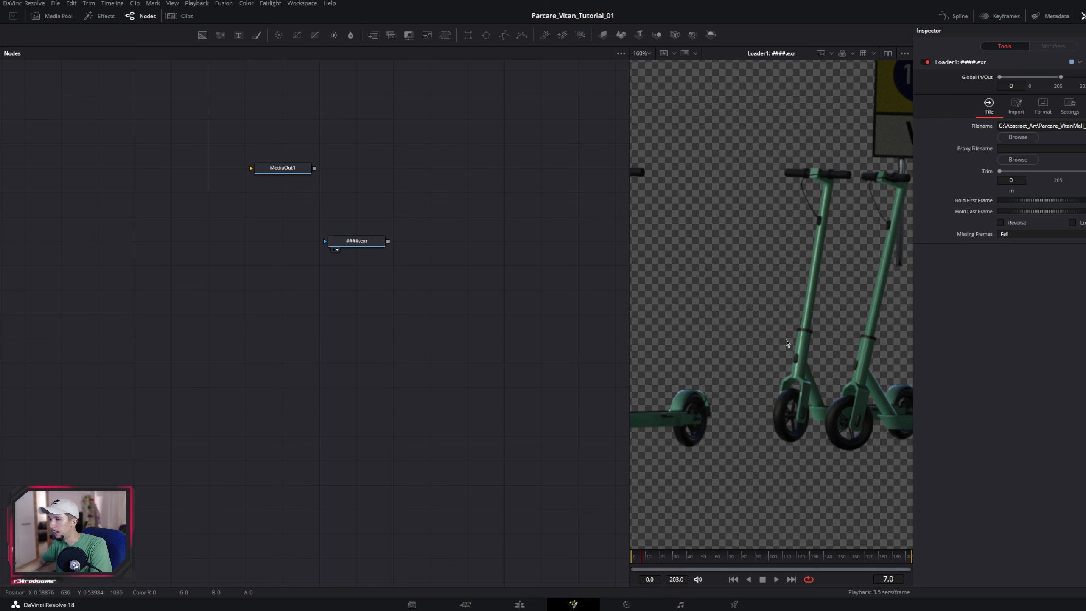
{"action": "scroll", "coordinate": [785, 339], "scroll_direction": "down", "scroll_amount": 3}
{"action": "scroll", "coordinate": [727, 353], "scroll_direction": "down", "scroll_amount": 2}
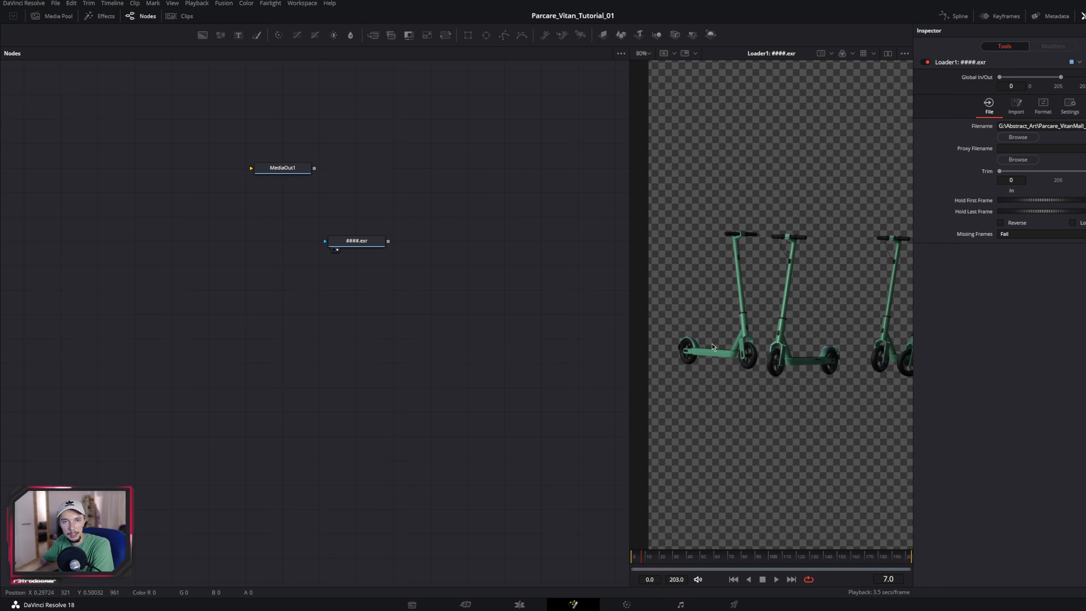
{"action": "left_click_drag", "start_coordinate": [383, 246], "coordinate": [308, 246]}
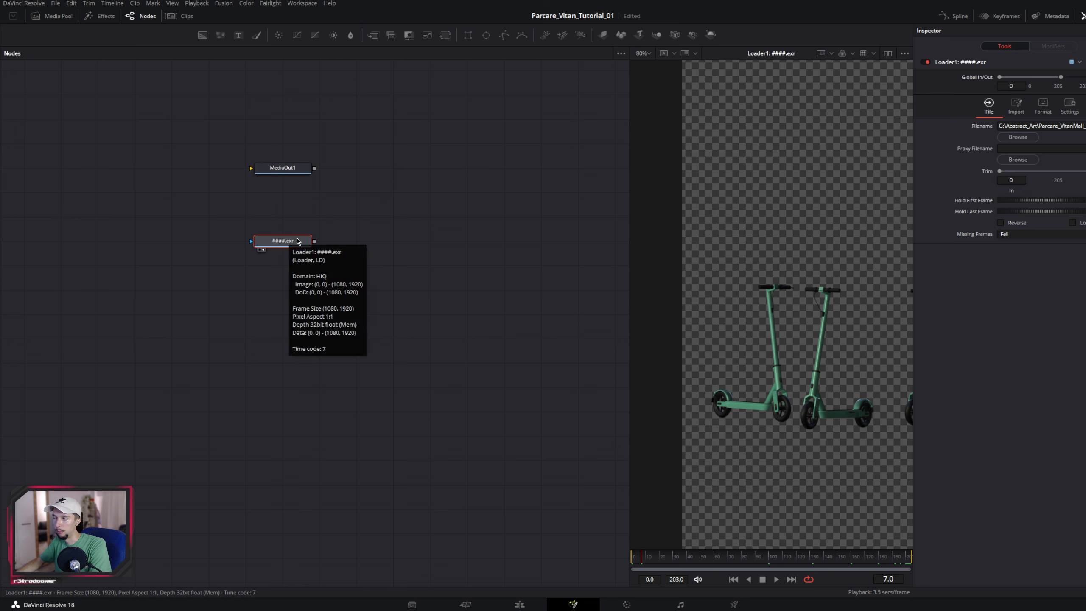
Step: Add an ACES Transform node after the EXR Loader and show its output in the viewer
{"action": "key", "text": "shift+space"}
{"action": "type", "text": "loa"}
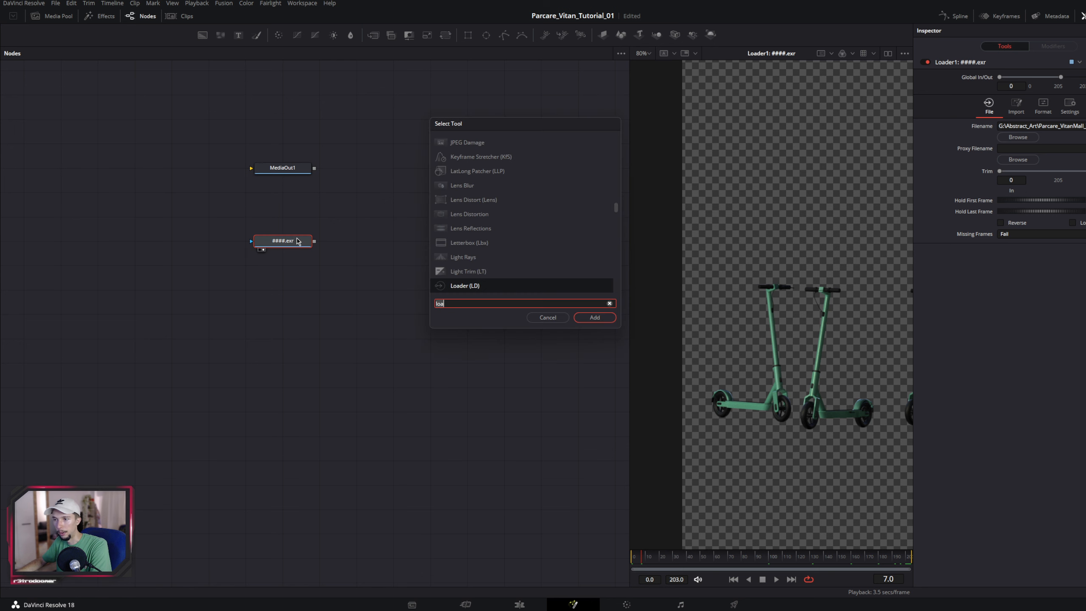
{"action": "key", "text": "BackSpace"}
{"action": "key", "text": "BackSpace"}
{"action": "key", "text": "BackSpace"}
{"action": "type", "text": "ace"}
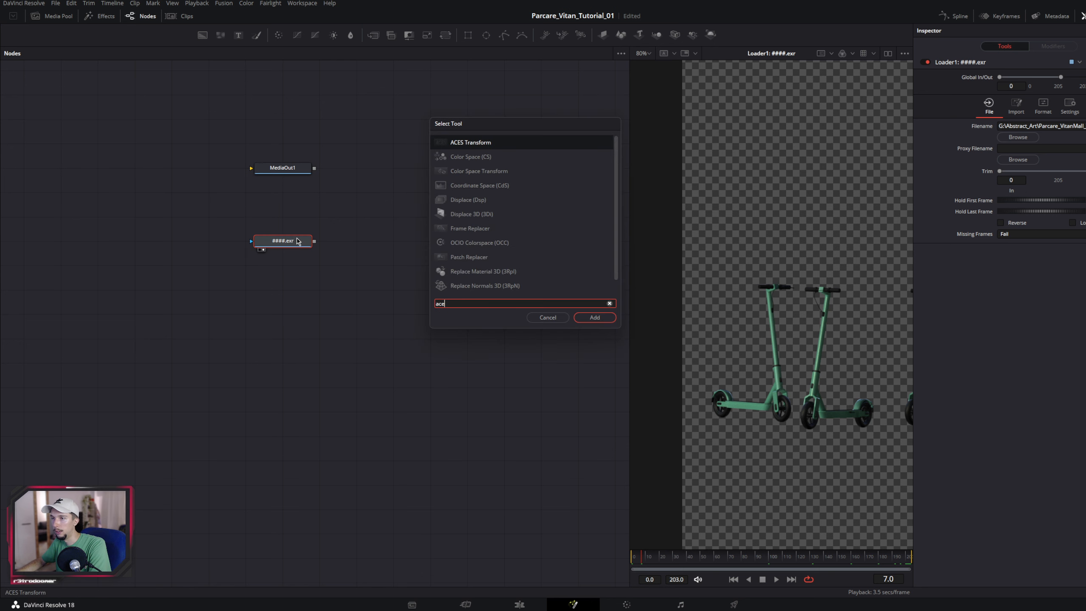
{"action": "type", "text": "s"}
{"action": "left_click", "coordinate": [484, 143]}
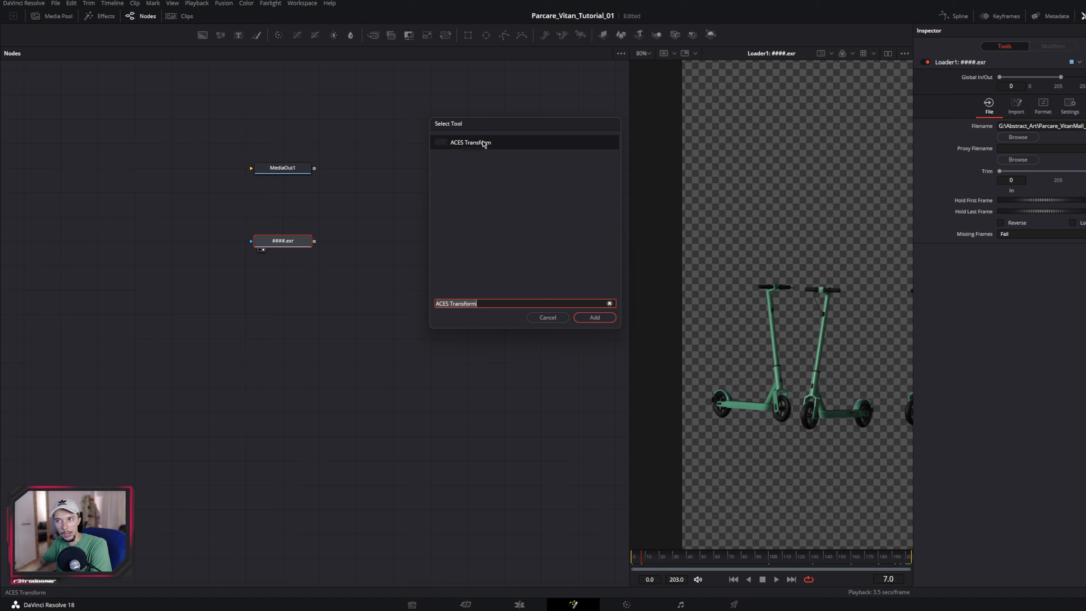
{"action": "left_click", "coordinate": [603, 316]}
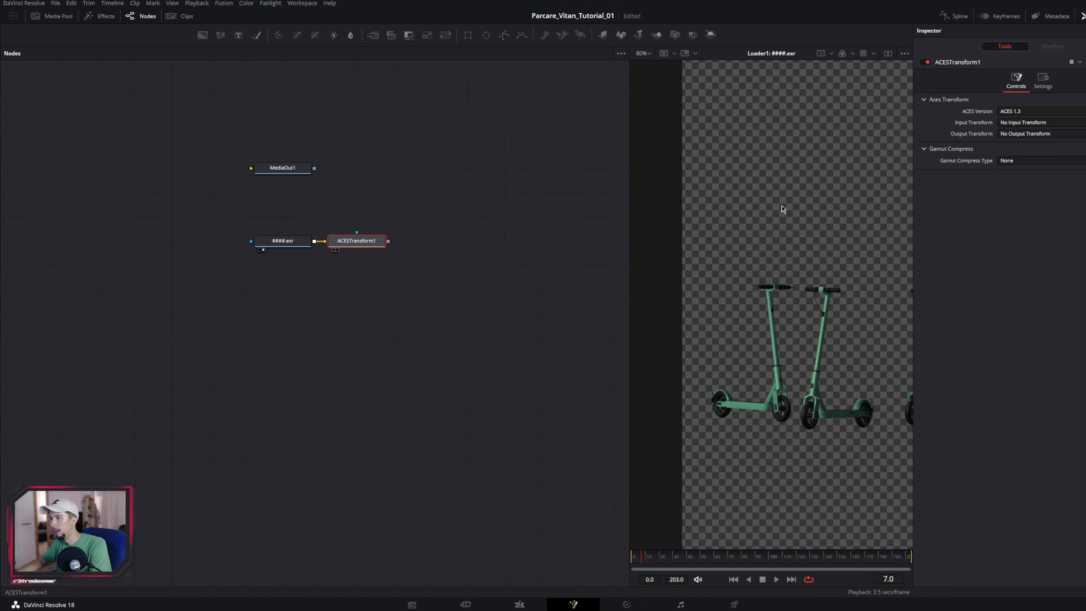
{"action": "key", "text": "2"}
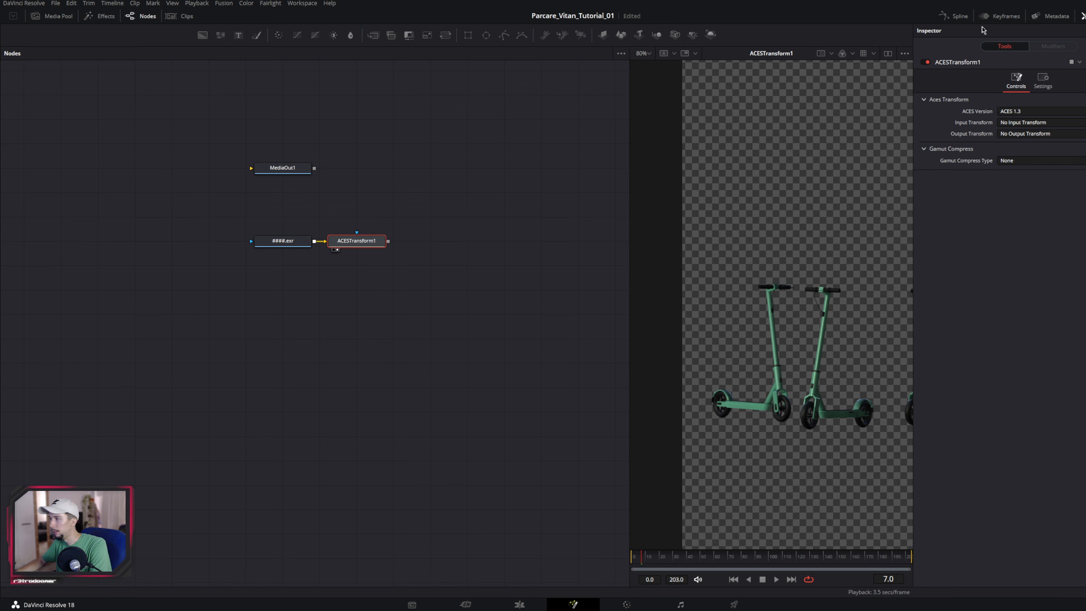
Step: Set the ACES Transform's input transform to ACEScg - CSC and output transform to sRGB, and check the result at frame 72
{"action": "left_click", "coordinate": [1084, 15]}
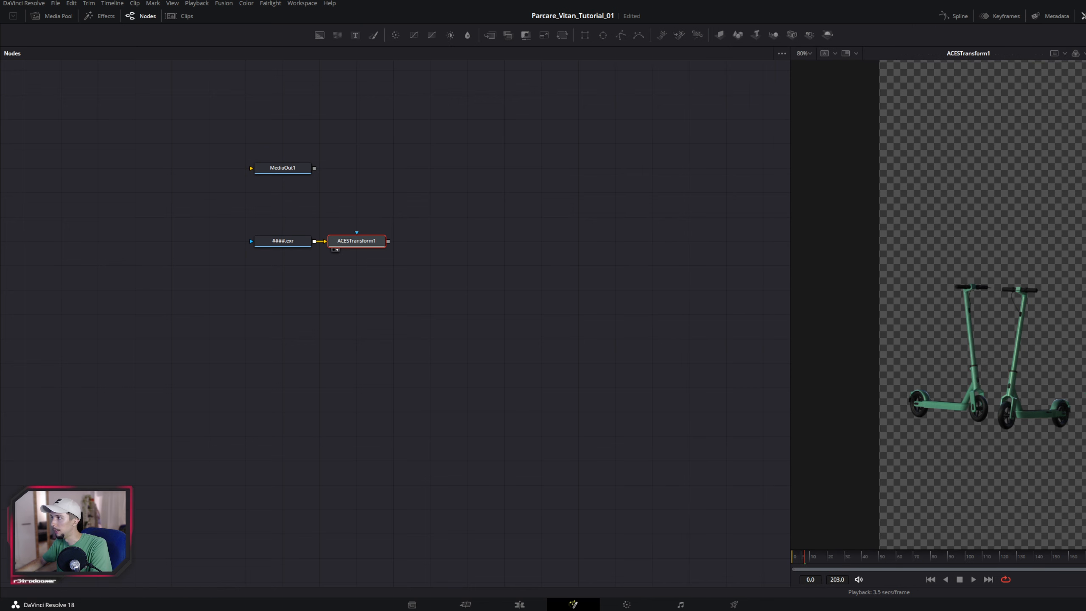
{"action": "left_click", "coordinate": [1083, 16]}
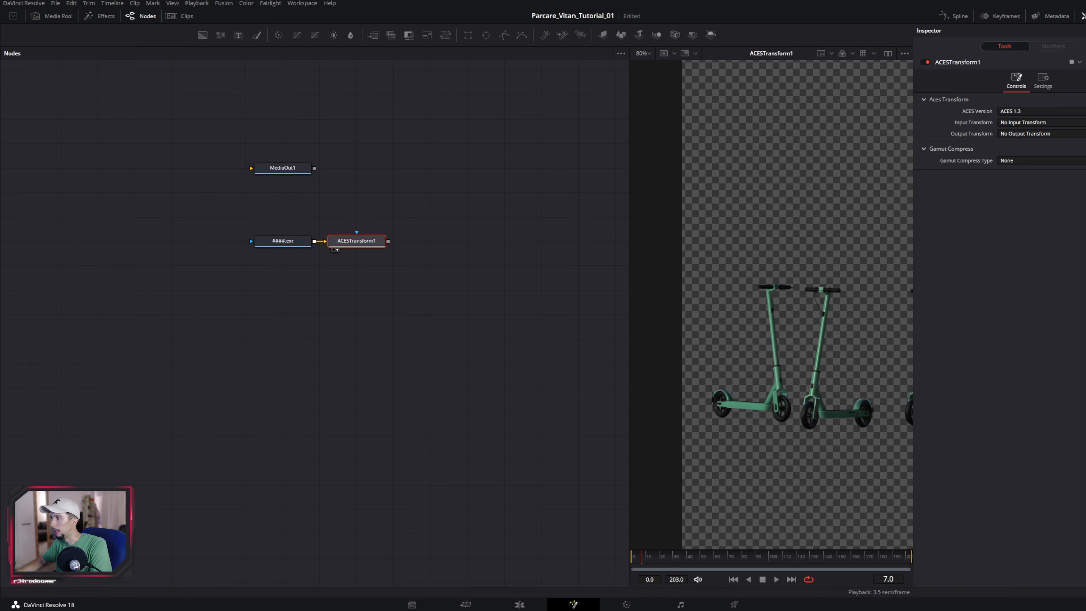
{"action": "left_click", "coordinate": [1017, 122]}
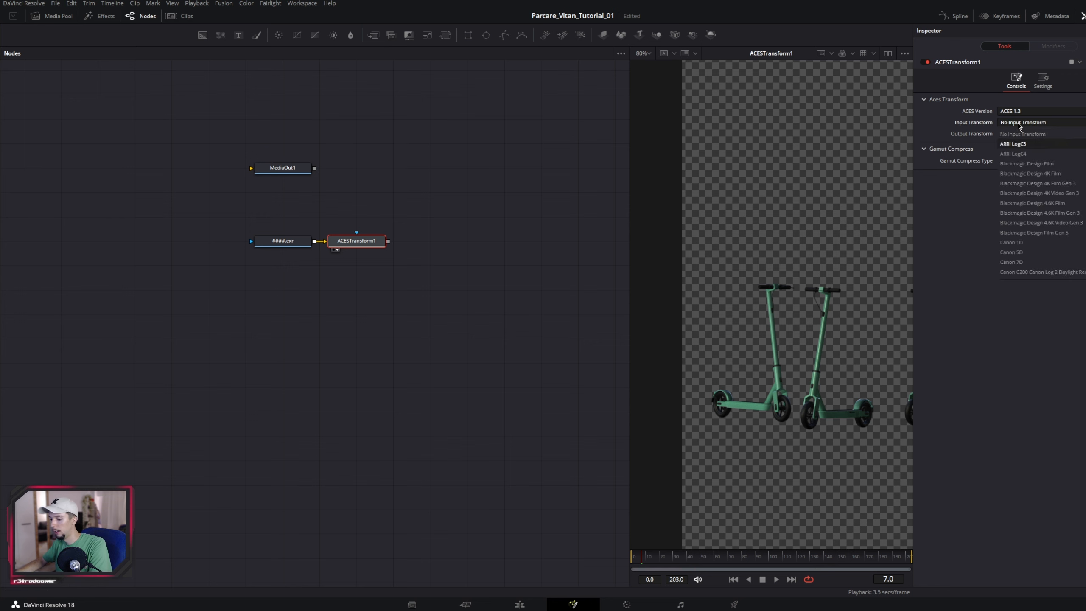
{"action": "scroll", "coordinate": [1034, 251], "scroll_direction": "down", "scroll_amount": 10}
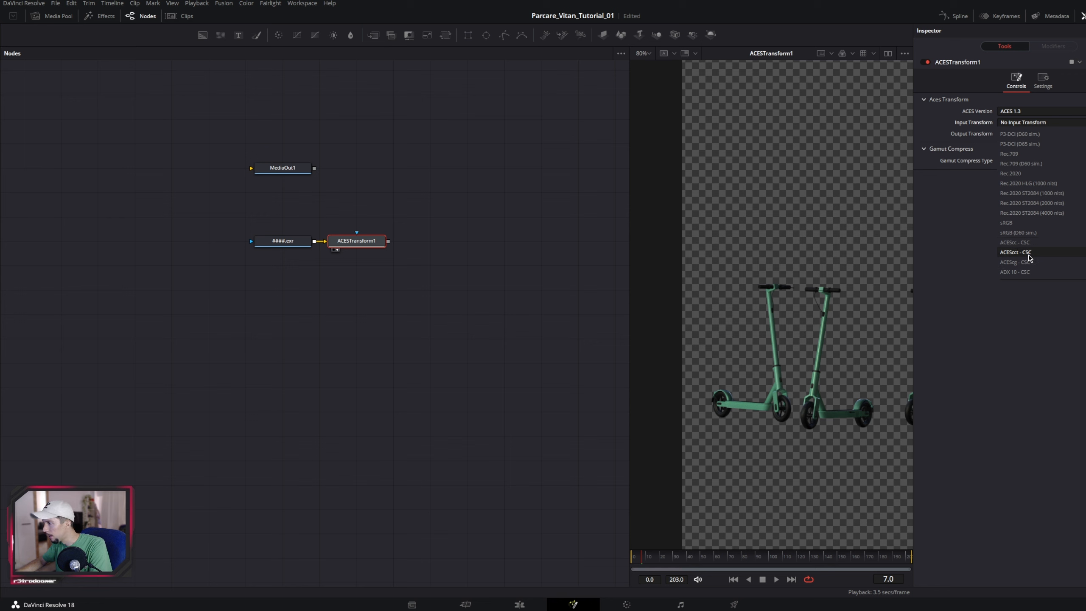
{"action": "left_click", "coordinate": [1026, 261]}
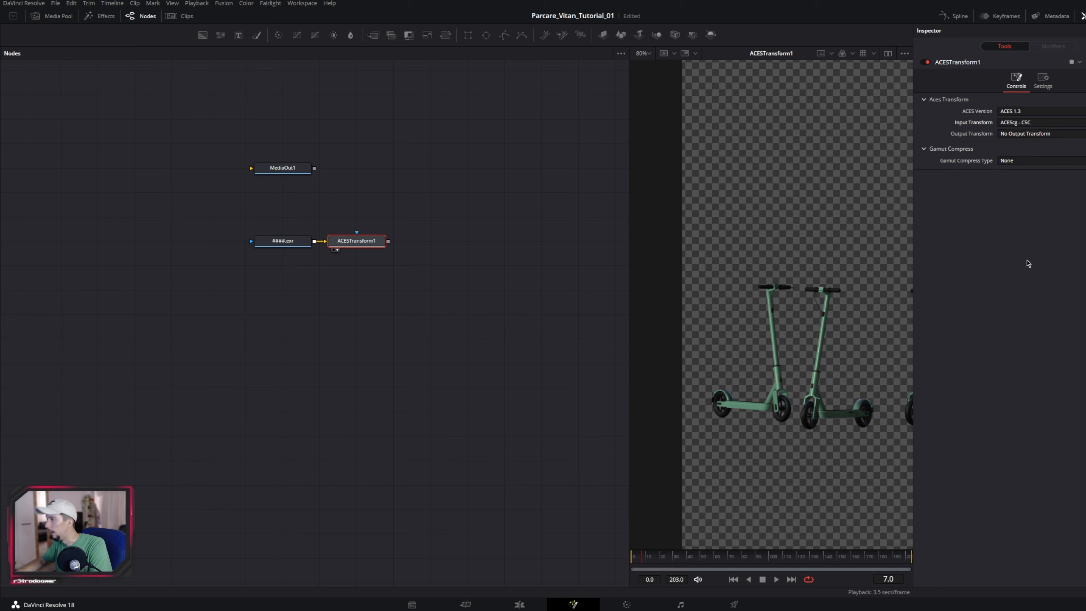
{"action": "left_click", "coordinate": [1027, 136]}
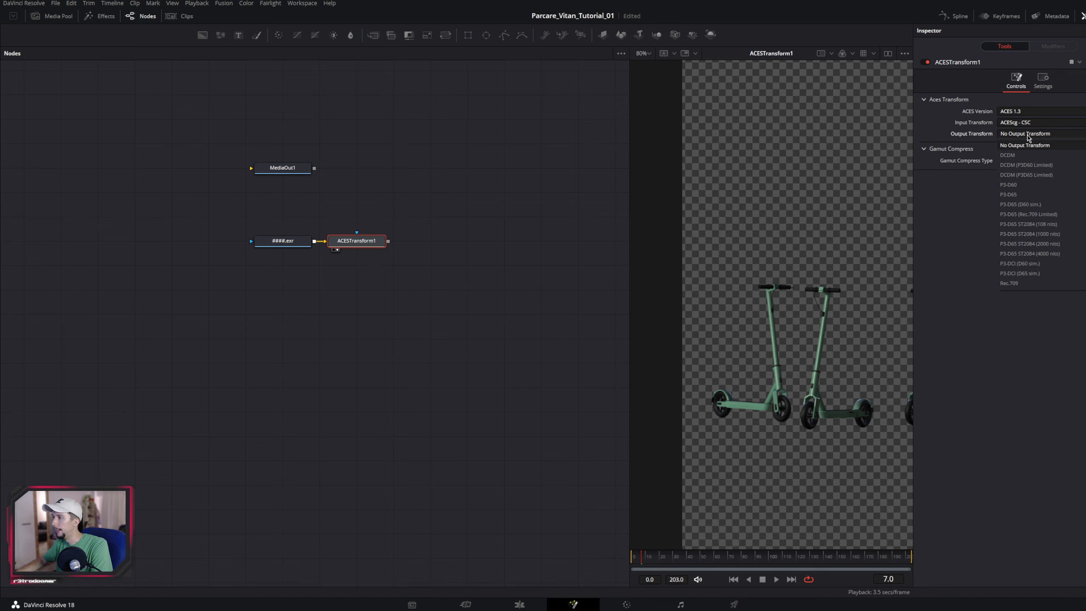
{"action": "scroll", "coordinate": [1026, 141], "scroll_direction": "down", "scroll_amount": 5}
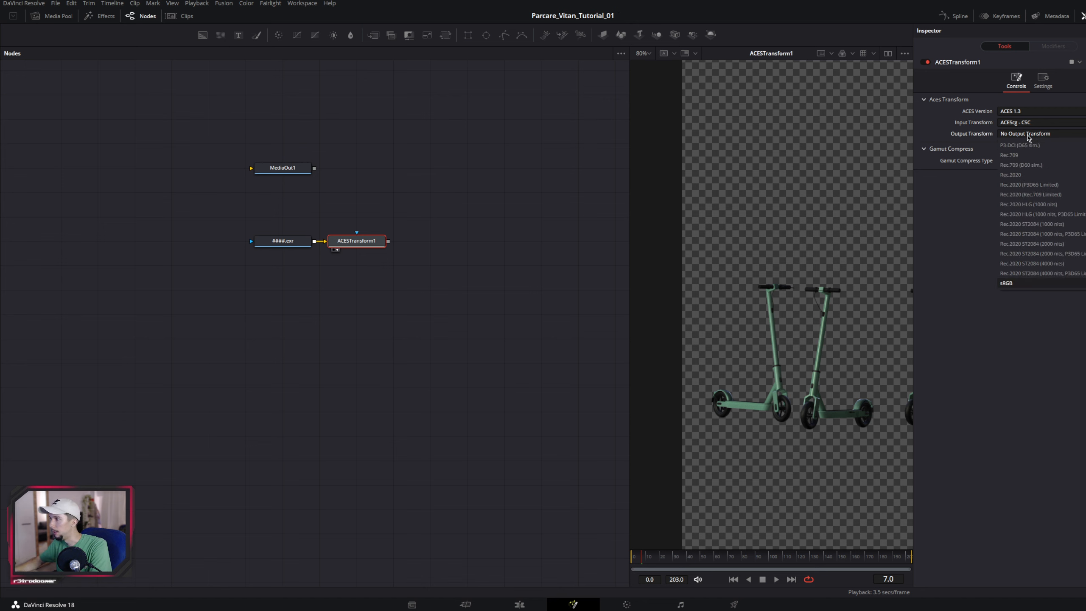
{"action": "left_click", "coordinate": [1014, 283]}
{"action": "left_click_drag", "start_coordinate": [650, 556], "coordinate": [732, 558]}
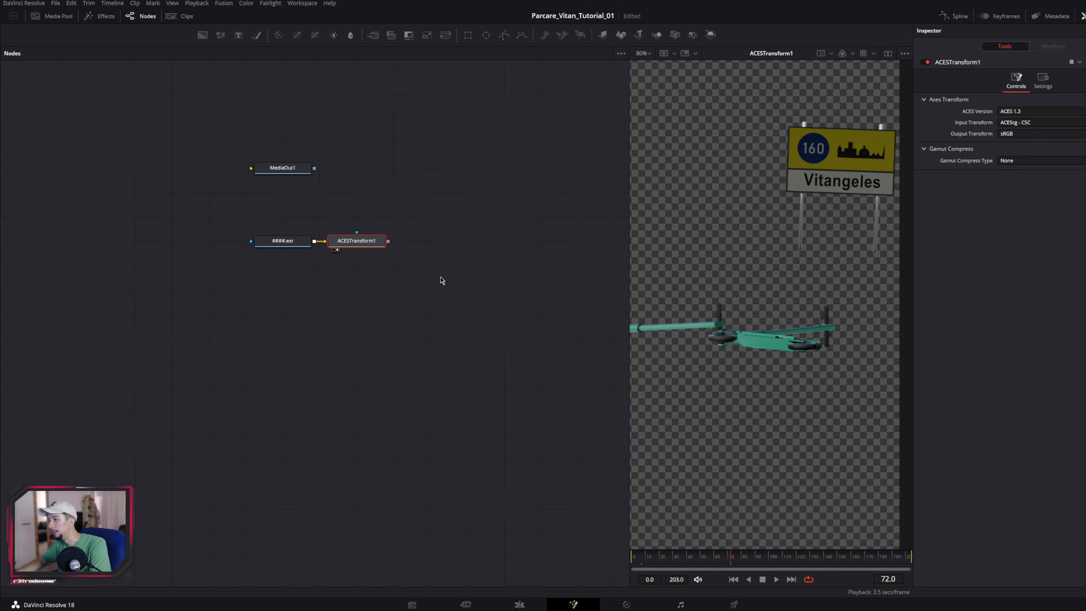
Step: Load the frame_####.png footage below the EXR Loader and merge the ACES Transform output over it, showing the merge in the viewer
{"action": "key", "text": "shift+space"}
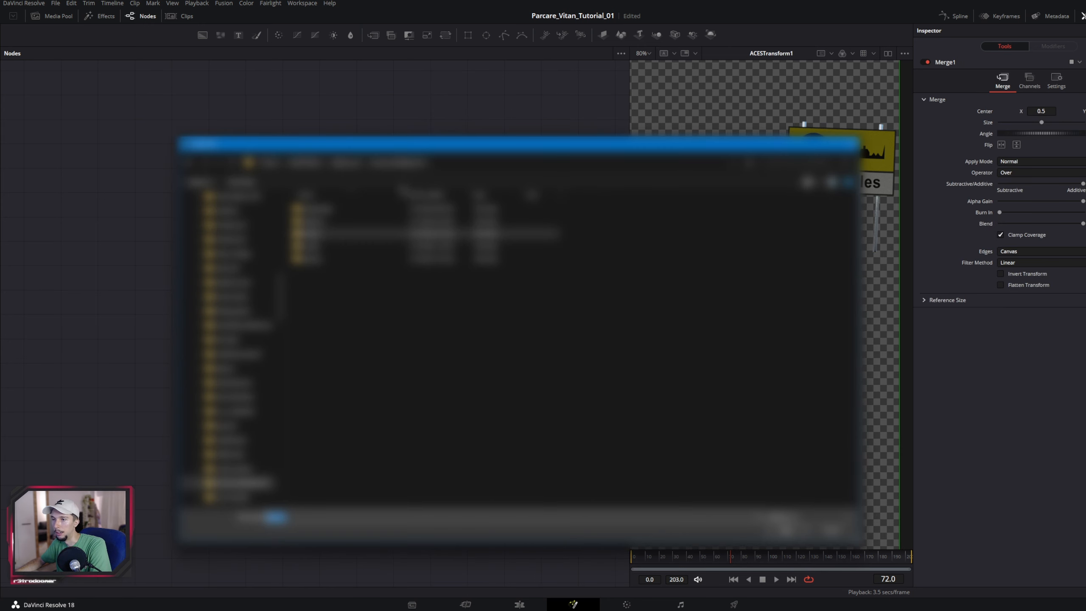
{"action": "double_click", "coordinate": [312, 209]}
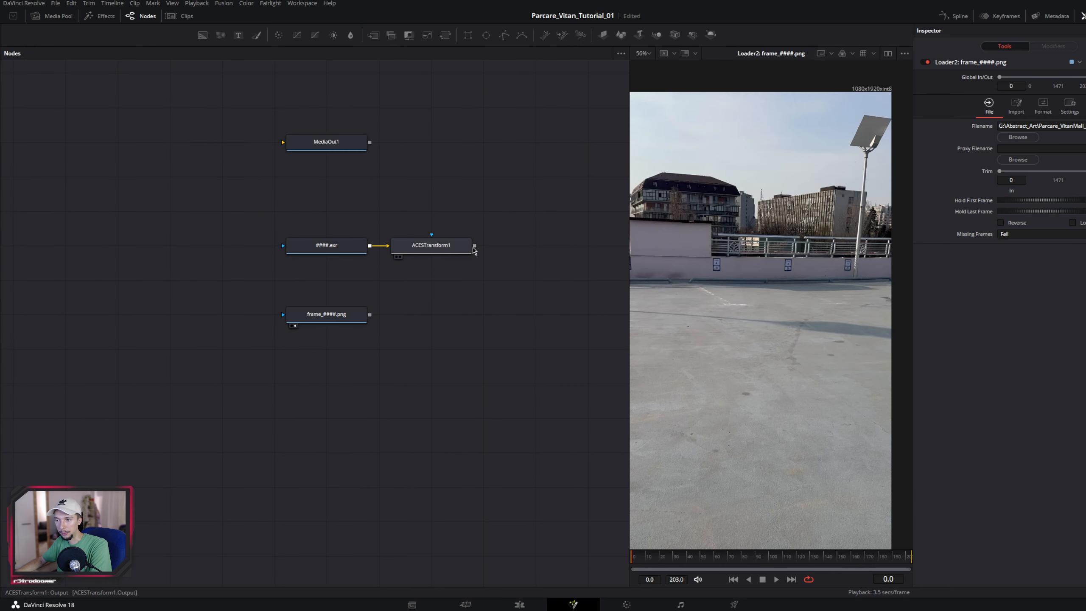
{"action": "left_click_drag", "start_coordinate": [475, 247], "coordinate": [370, 316]}
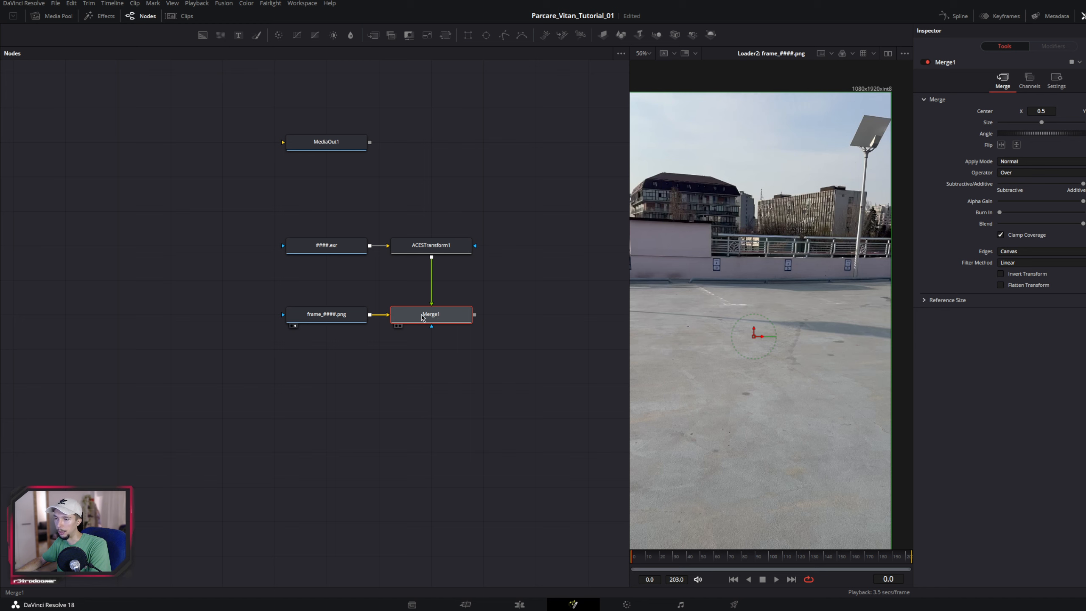
{"action": "left_click_drag", "start_coordinate": [422, 316], "coordinate": [730, 315]}
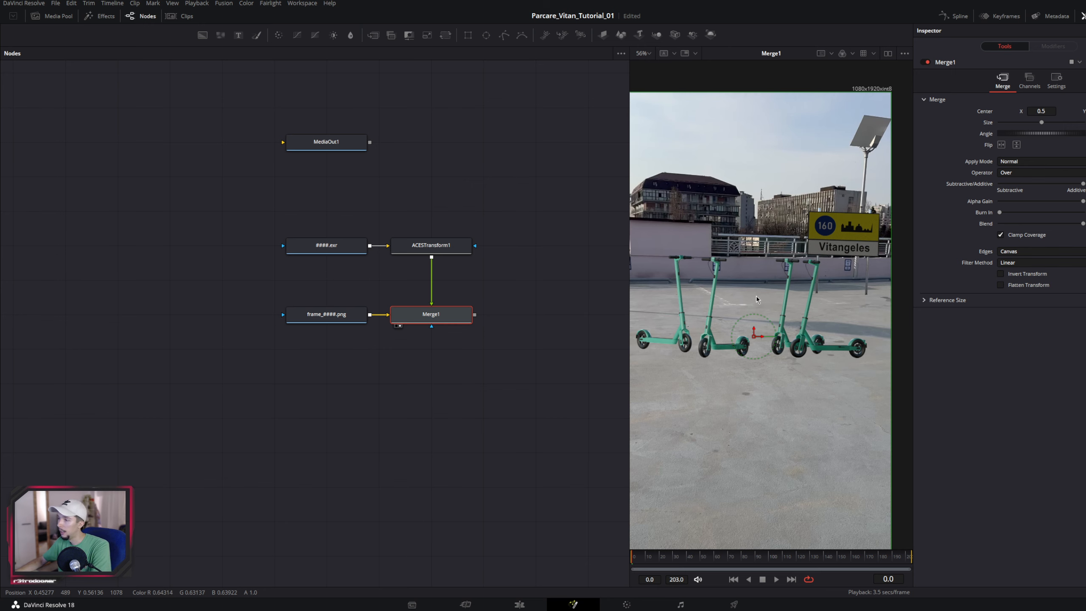
Step: Examine the merged scooters, road sign and shadows against the parking footage up close and at frames 90 and 59
{"action": "scroll", "coordinate": [790, 325], "scroll_direction": "up", "scroll_amount": 3}
{"action": "scroll", "coordinate": [795, 354], "scroll_direction": "down", "scroll_amount": 4}
{"action": "scroll", "coordinate": [799, 363], "scroll_direction": "up", "scroll_amount": 3}
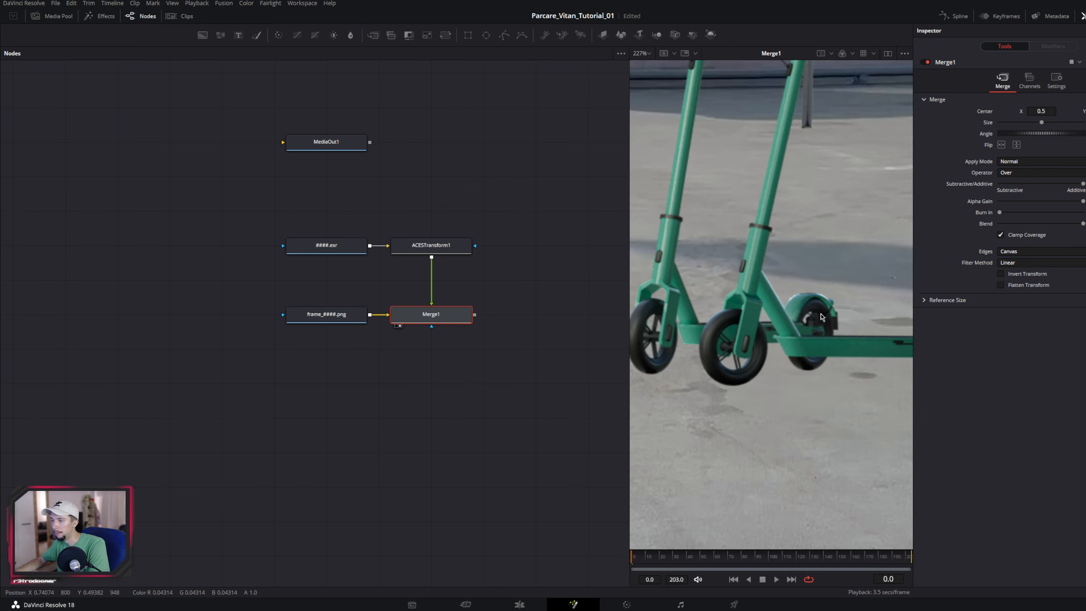
{"action": "scroll", "coordinate": [786, 334], "scroll_direction": "down", "scroll_amount": 2}
{"action": "scroll", "coordinate": [776, 306], "scroll_direction": "up", "scroll_amount": 1}
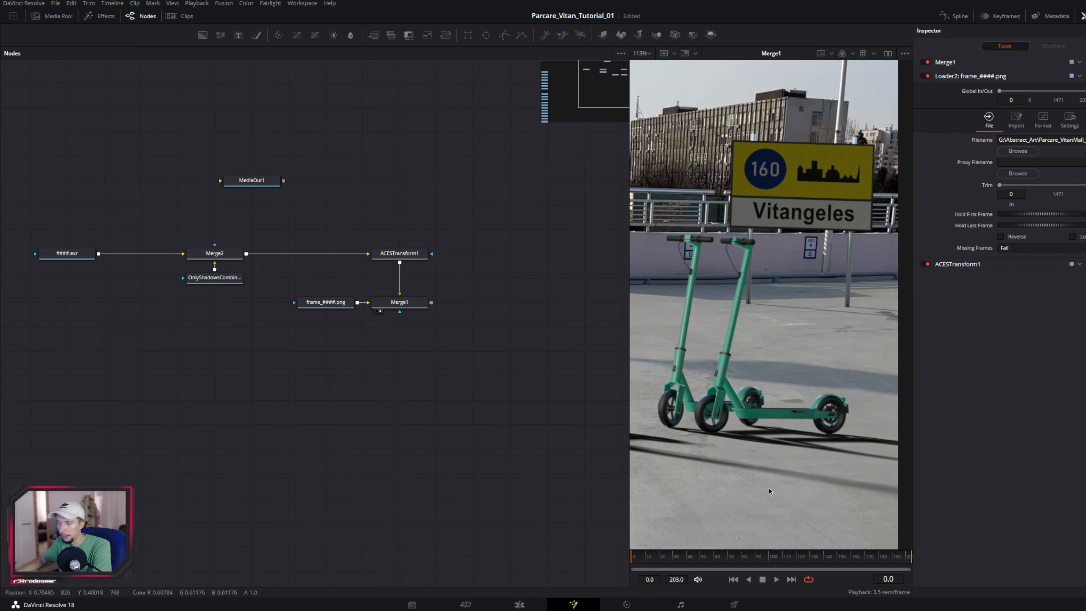
{"action": "scroll", "coordinate": [745, 404], "scroll_direction": "up", "scroll_amount": 3}
{"action": "scroll", "coordinate": [747, 398], "scroll_direction": "down", "scroll_amount": 5}
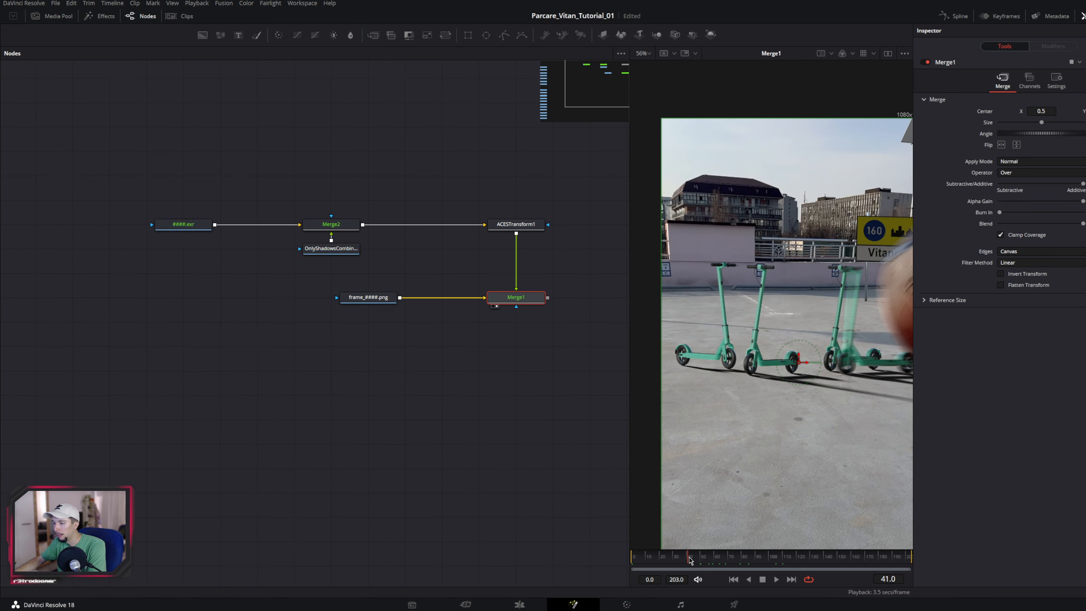
{"action": "left_click_drag", "start_coordinate": [689, 559], "coordinate": [757, 556]}
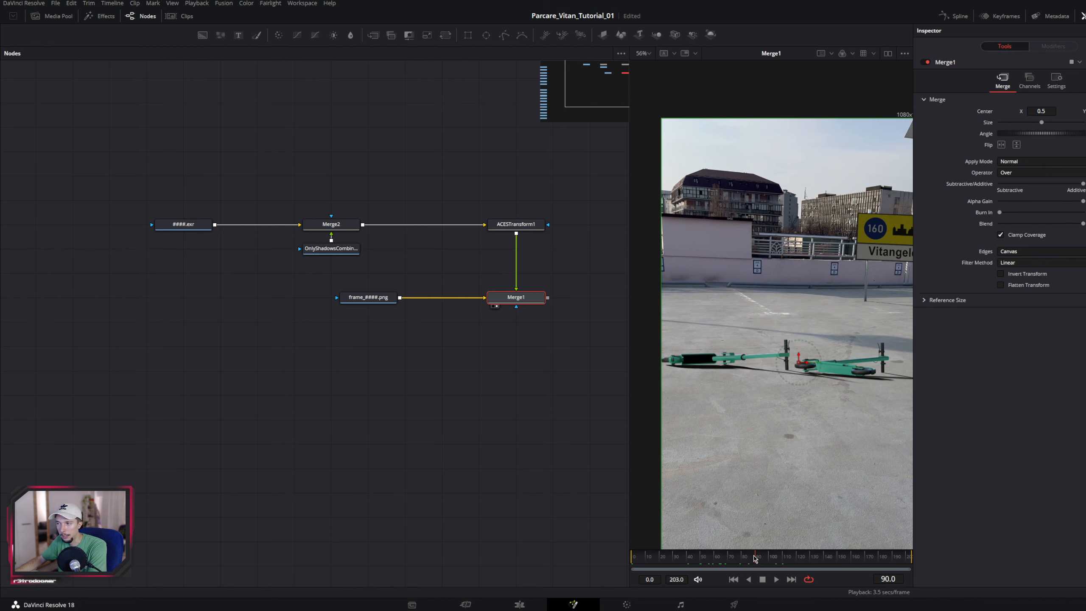
{"action": "left_click", "coordinate": [714, 558]}
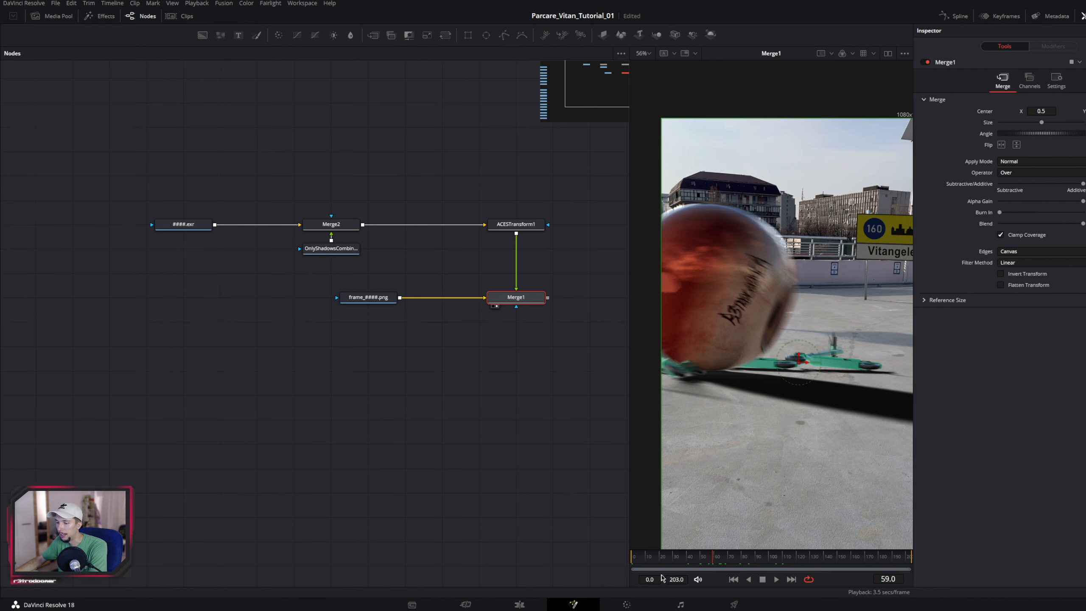
Step: Check the Aces_Test clip's output on the Edit and Color pages and return to its Fusion node graph
{"action": "left_click", "coordinate": [522, 604]}
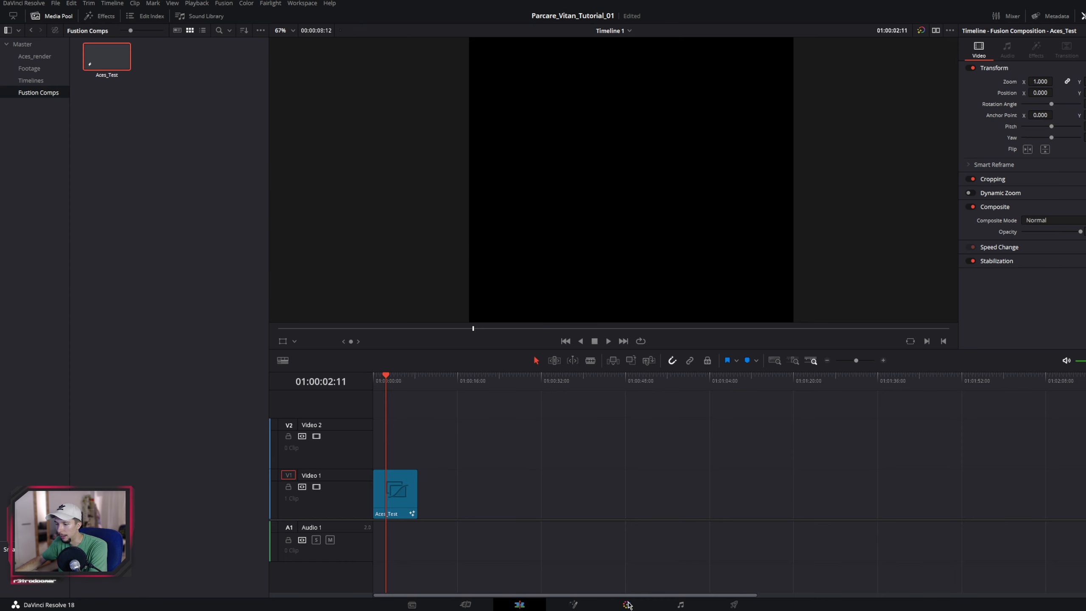
{"action": "left_click", "coordinate": [627, 605]}
{"action": "left_click", "coordinate": [522, 604]}
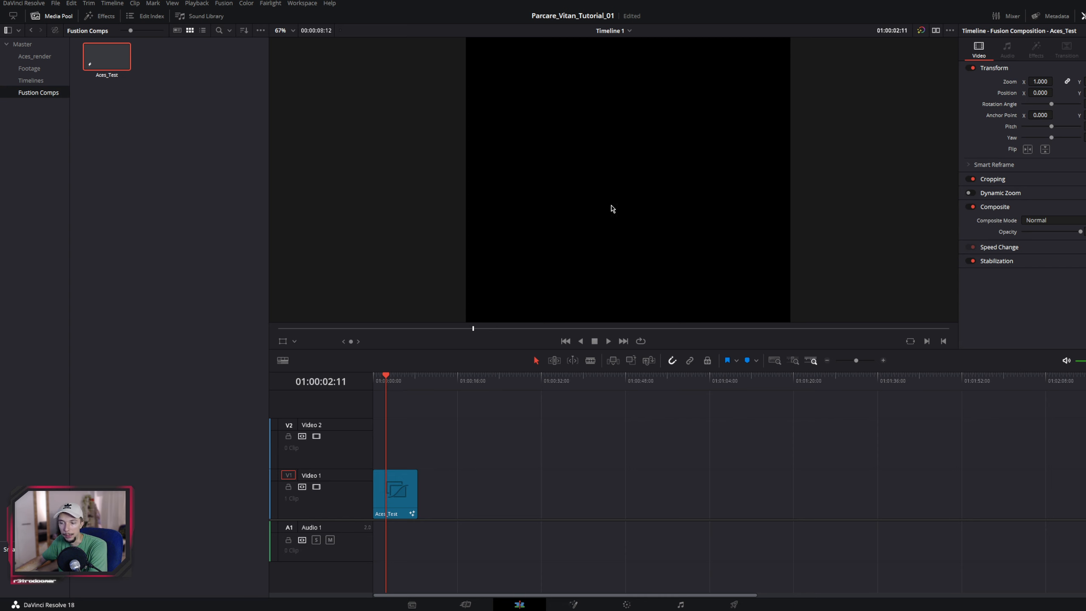
{"action": "left_click", "coordinate": [585, 604]}
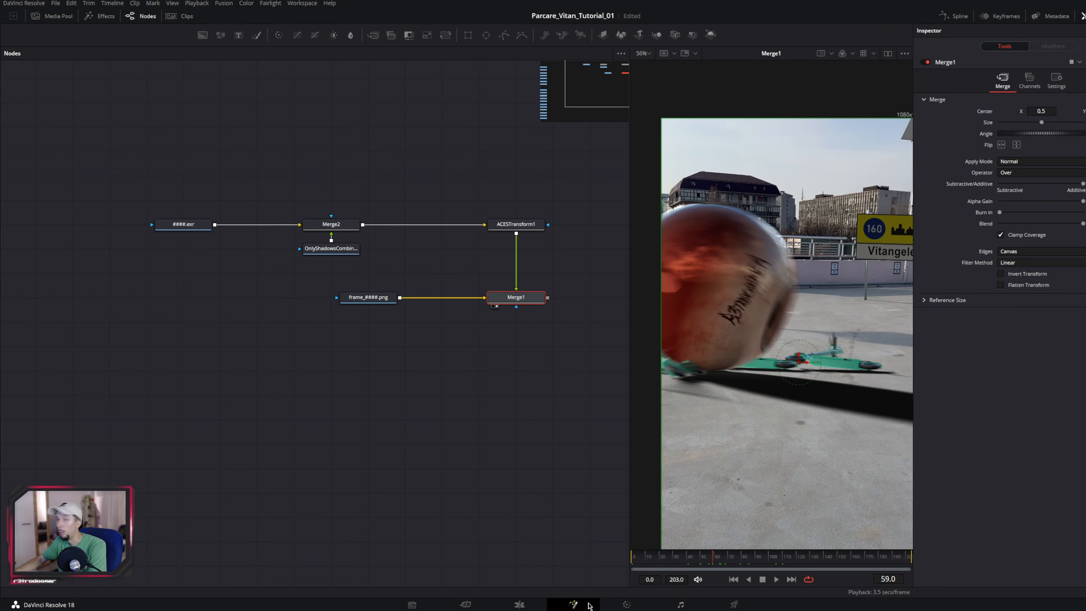
Step: Save the project and add a Media Out node fed by Merge1
{"action": "left_click", "coordinate": [519, 298]}
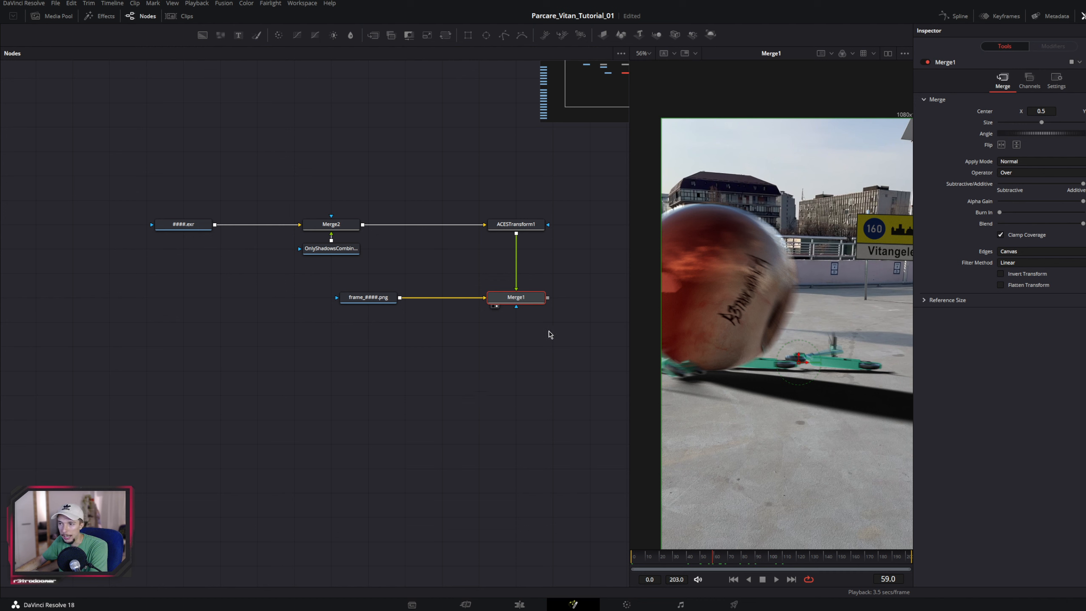
{"action": "key", "text": "ctrl+s"}
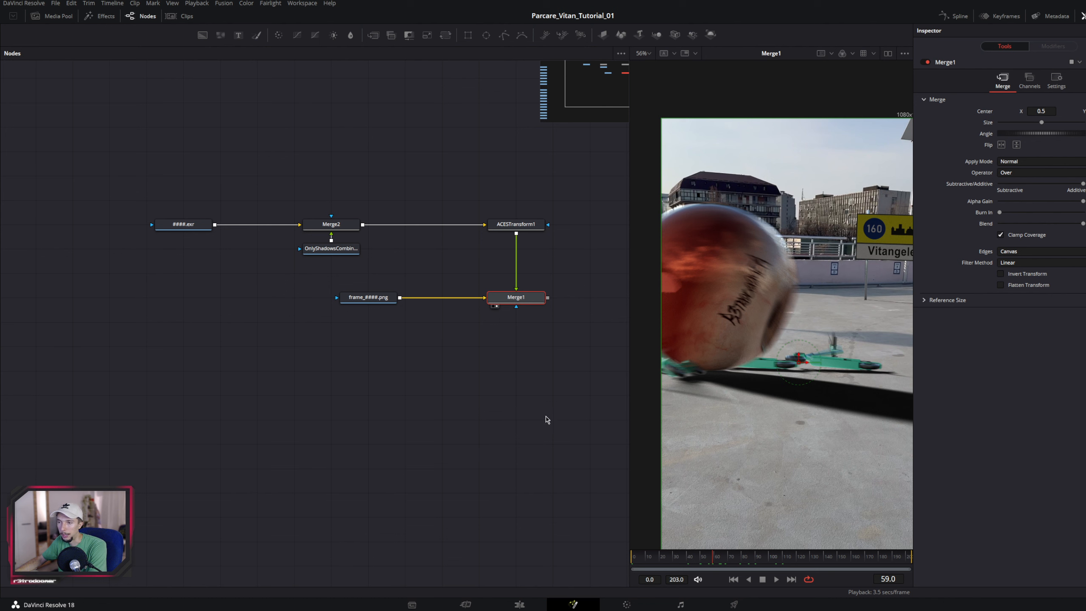
{"action": "mouse_move", "coordinate": [523, 304]}
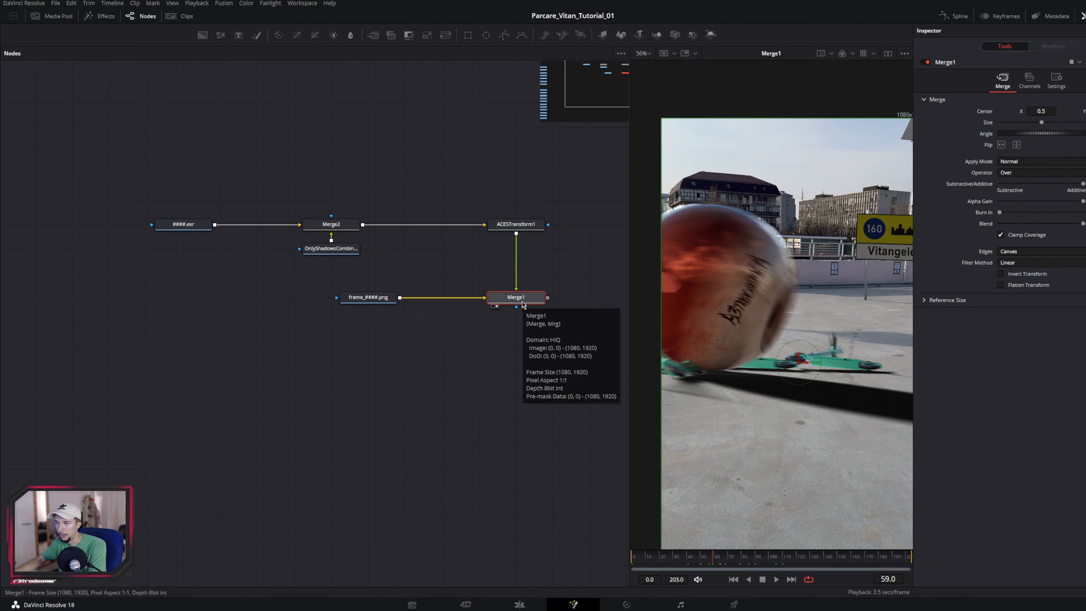
{"action": "key", "text": "shift+space"}
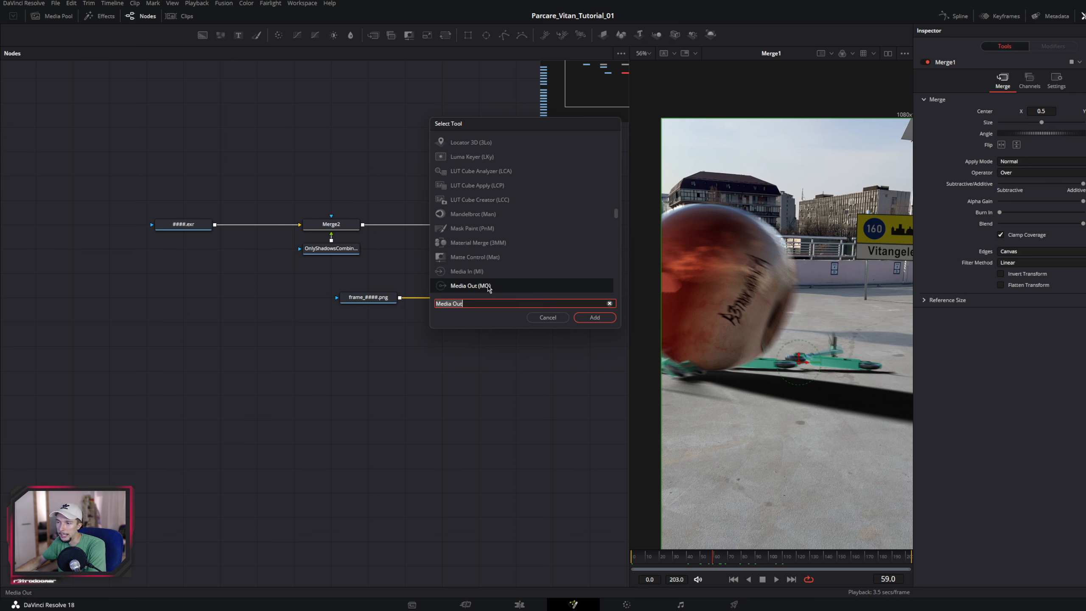
{"action": "left_click", "coordinate": [600, 319]}
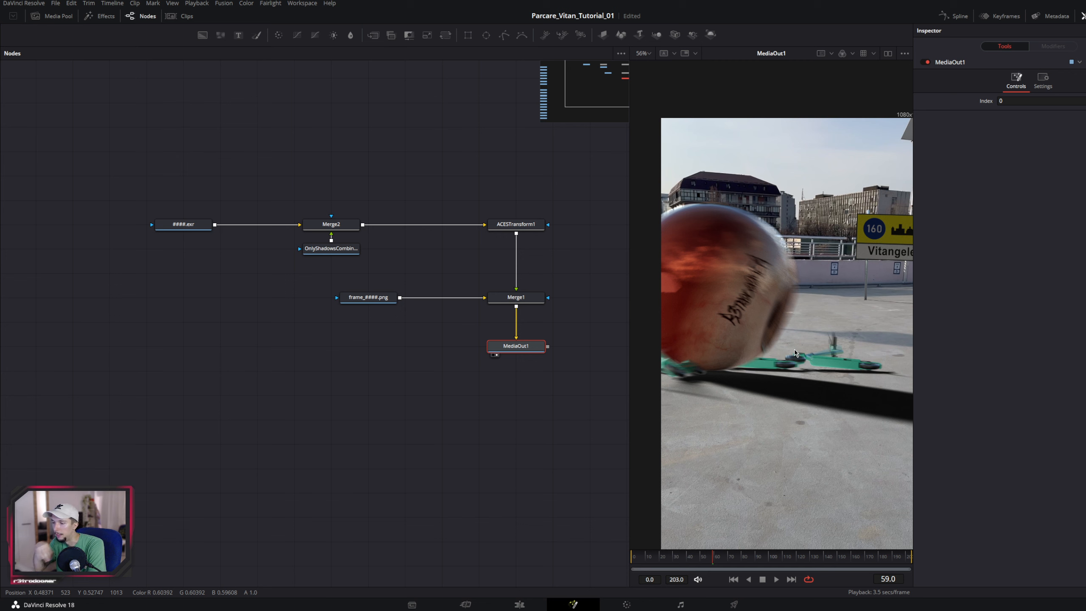
Step: Check the Aces_Test composite on the Edit page timeline and open the clip on the Color page
{"action": "left_click", "coordinate": [525, 606]}
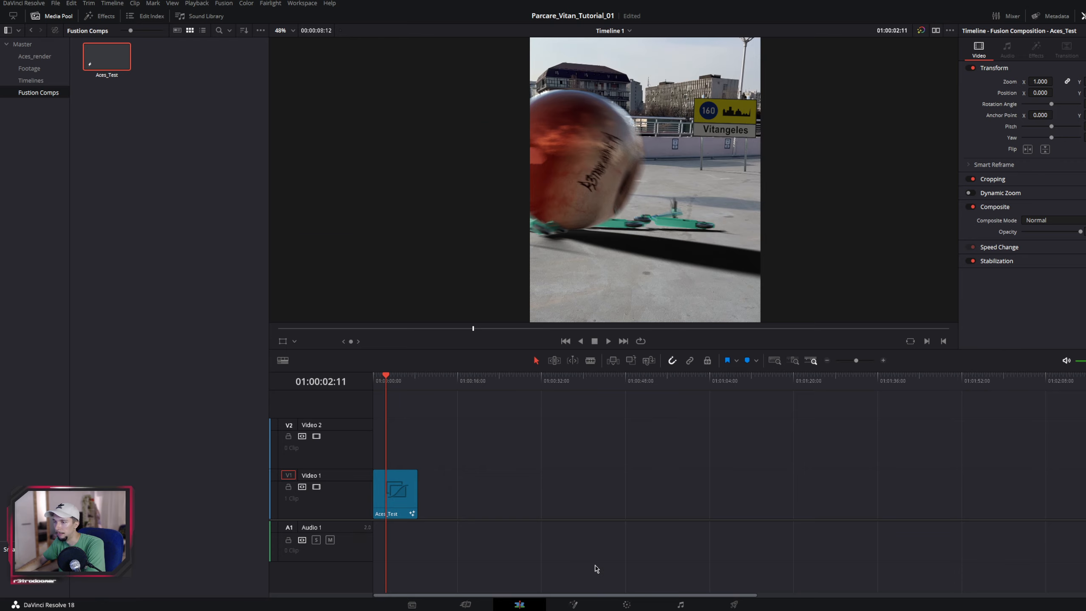
{"action": "left_click", "coordinate": [626, 605]}
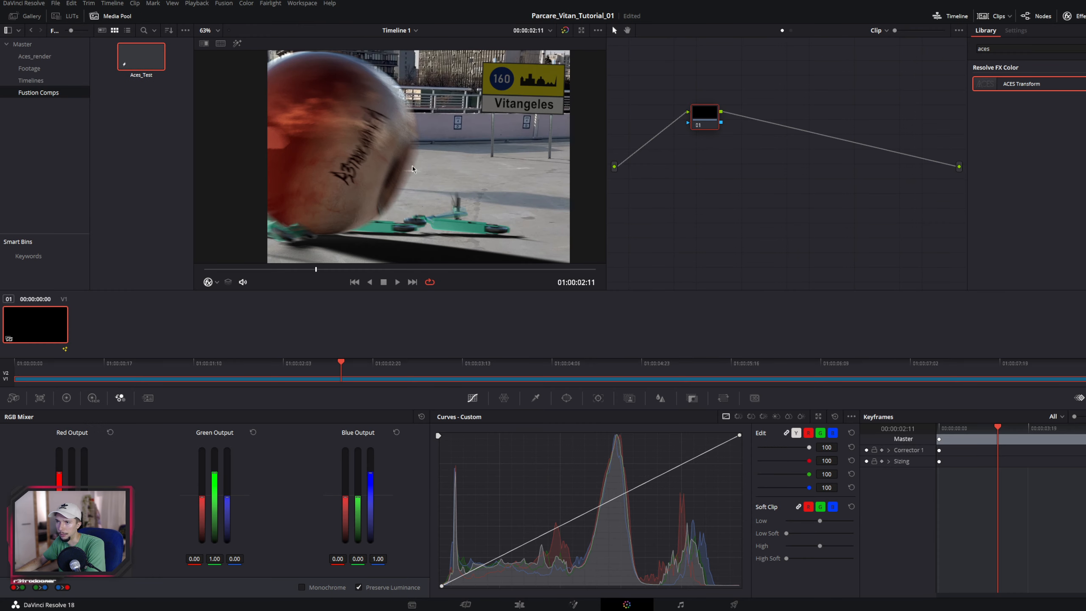
Step: Examine the ball, road sign and shadows up close on the Color page and compare them with the Fusion composite
{"action": "scroll", "coordinate": [413, 168], "scroll_direction": "down", "scroll_amount": 1}
{"action": "left_click_drag", "start_coordinate": [412, 229], "coordinate": [411, 187]}
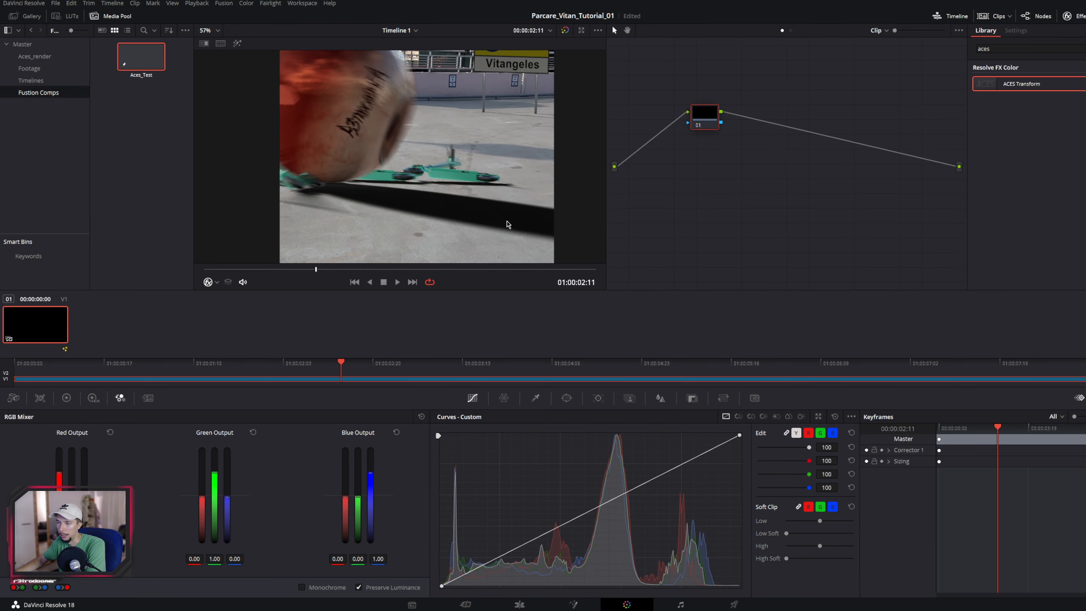
{"action": "left_click", "coordinate": [573, 604]}
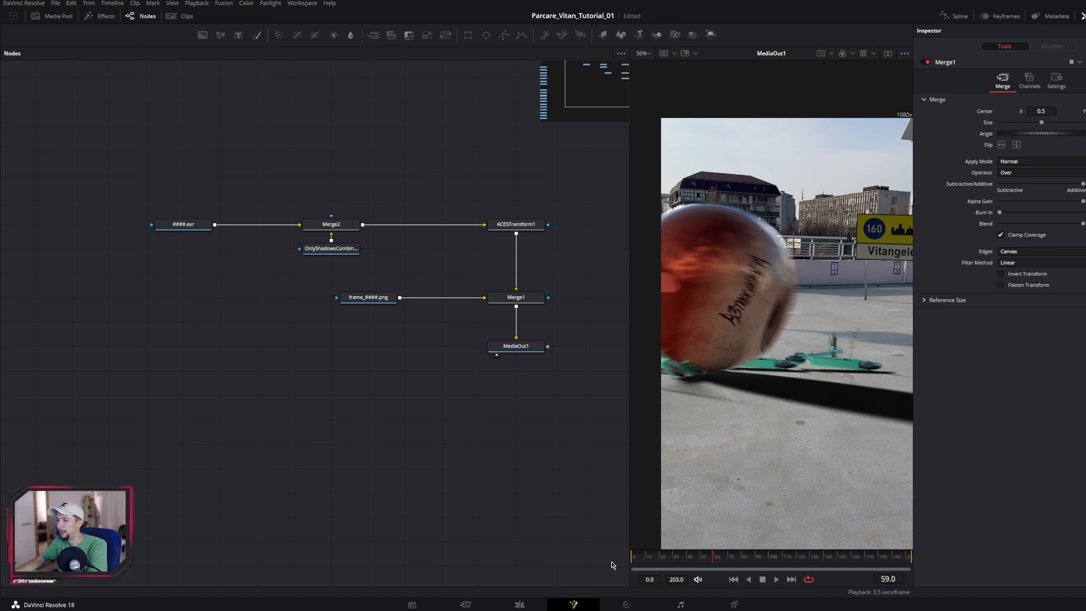
{"action": "left_click", "coordinate": [627, 604]}
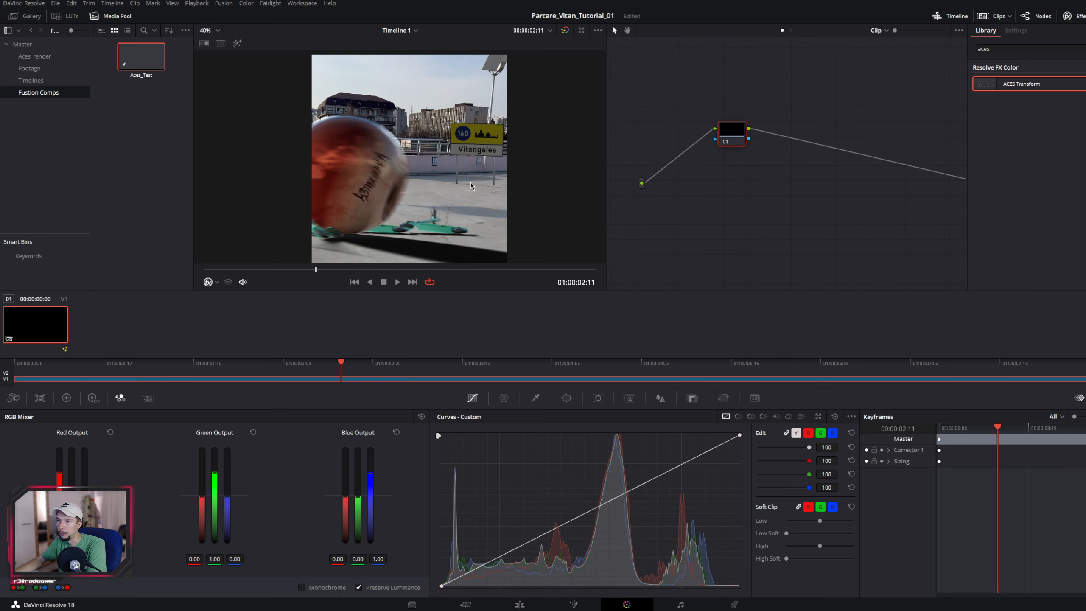
{"action": "scroll", "coordinate": [468, 170], "scroll_direction": "up", "scroll_amount": 2}
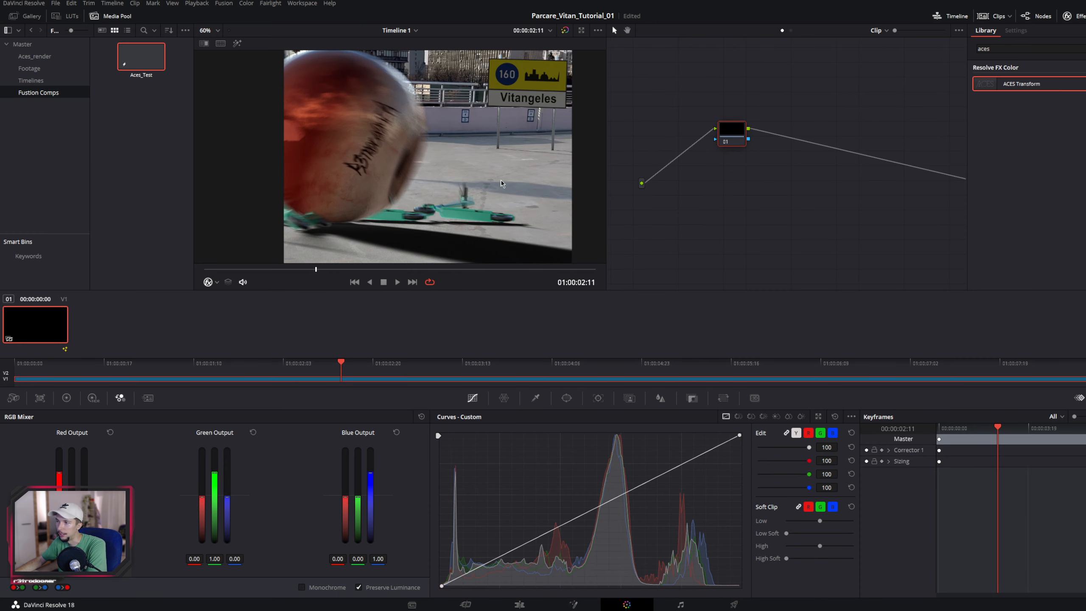
Step: Try brightening the whole composite by raising the custom curve's midtones, and undo the change
{"action": "left_click", "coordinate": [581, 510]}
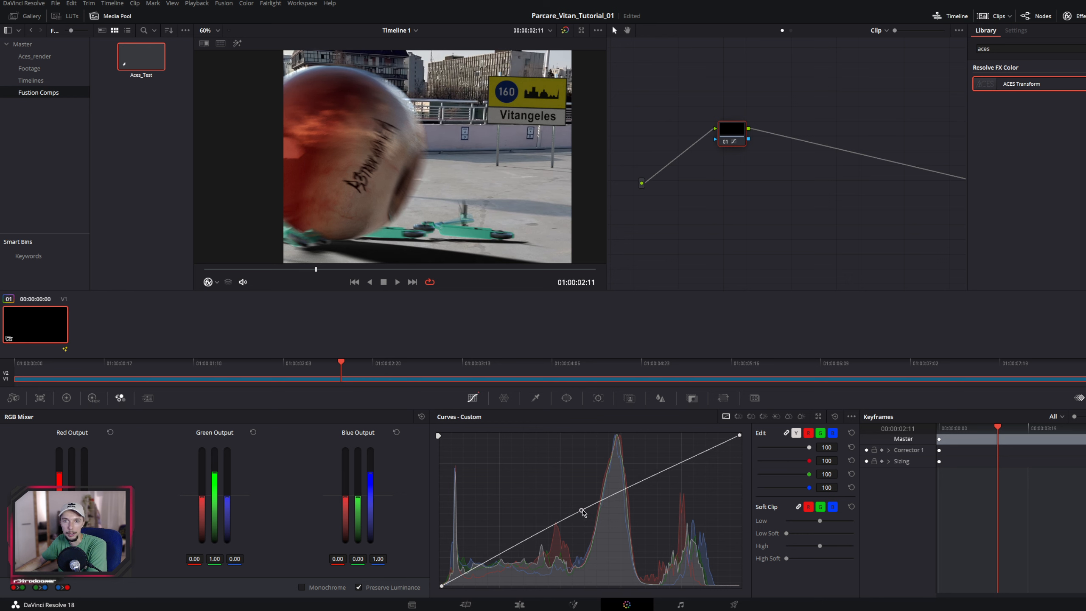
{"action": "left_click_drag", "start_coordinate": [582, 511], "coordinate": [594, 478]}
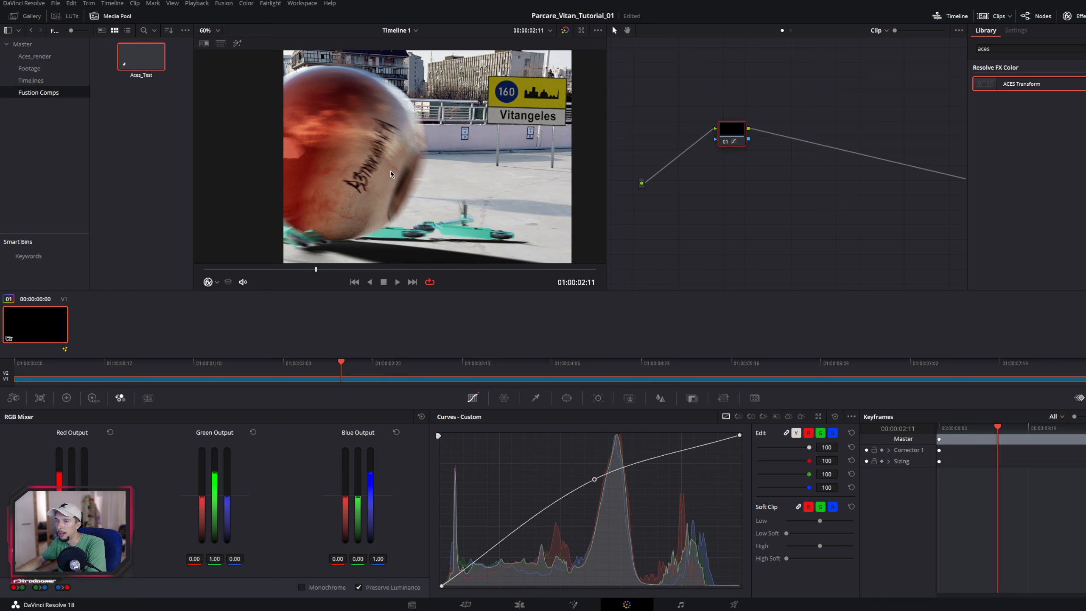
{"action": "key", "text": "ctrl+z"}
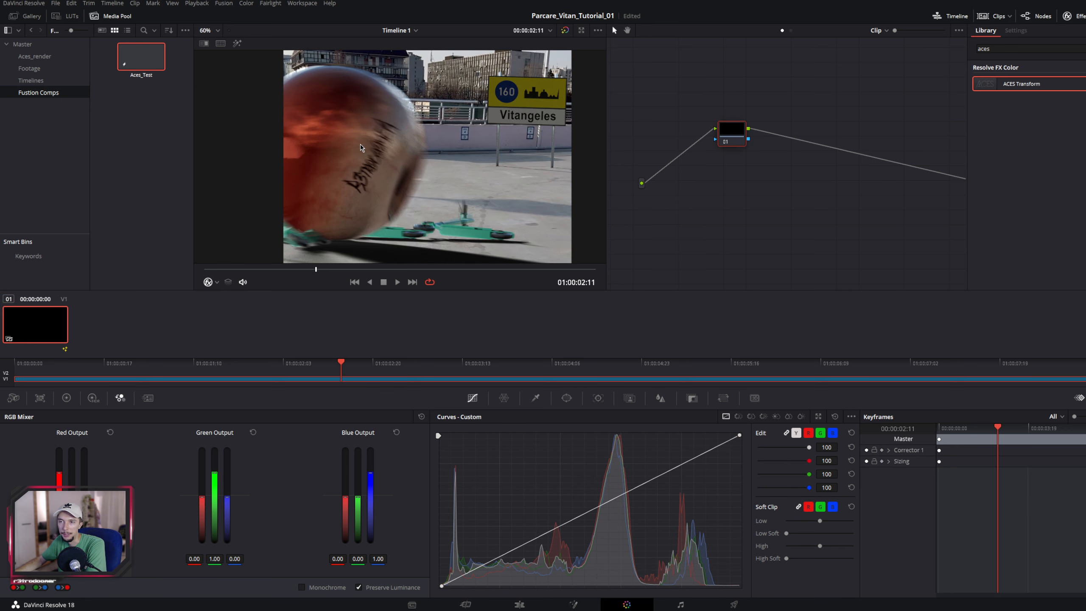
Step: Disable the frame_####.png, ACESTransform1 and Merge1 nodes in the Fusion composition
{"action": "left_click", "coordinate": [573, 603]}
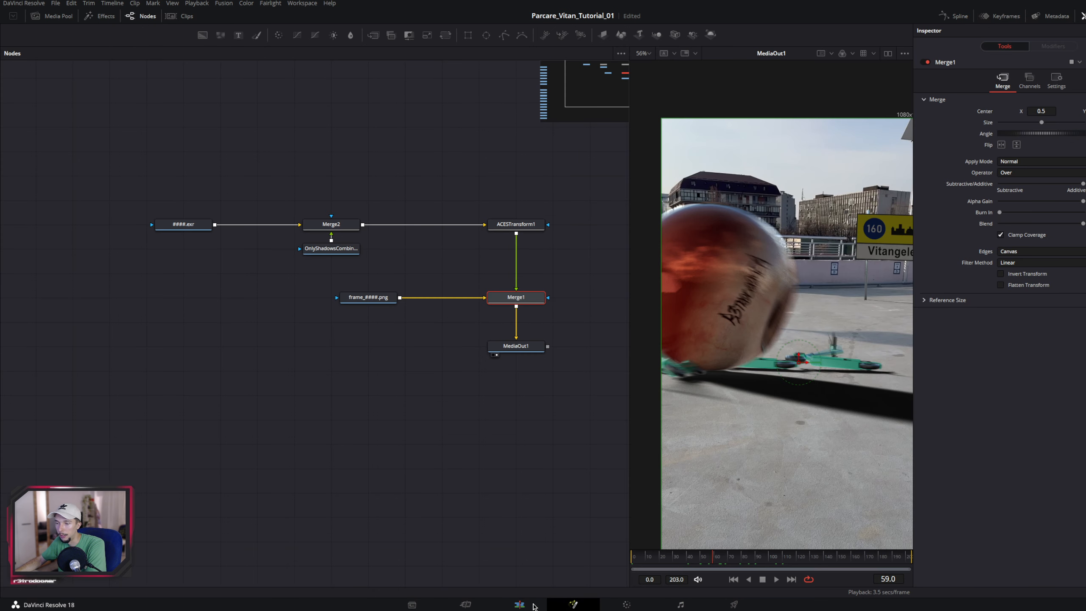
{"action": "left_click", "coordinate": [530, 230]}
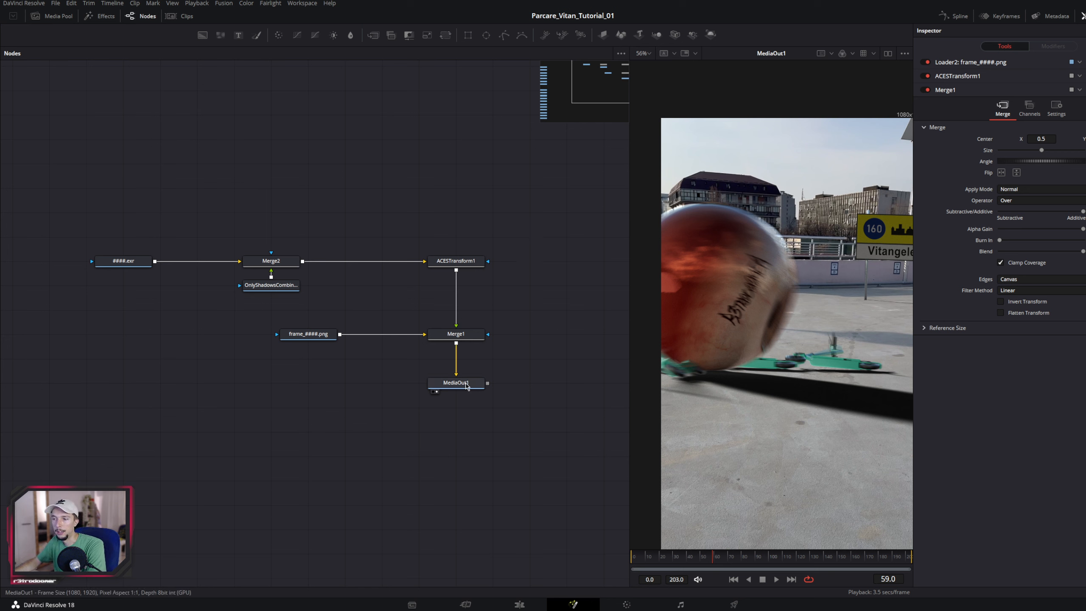
{"action": "left_click_drag", "start_coordinate": [500, 230], "coordinate": [447, 355]}
{"action": "left_click_drag", "start_coordinate": [265, 371], "coordinate": [329, 325]}
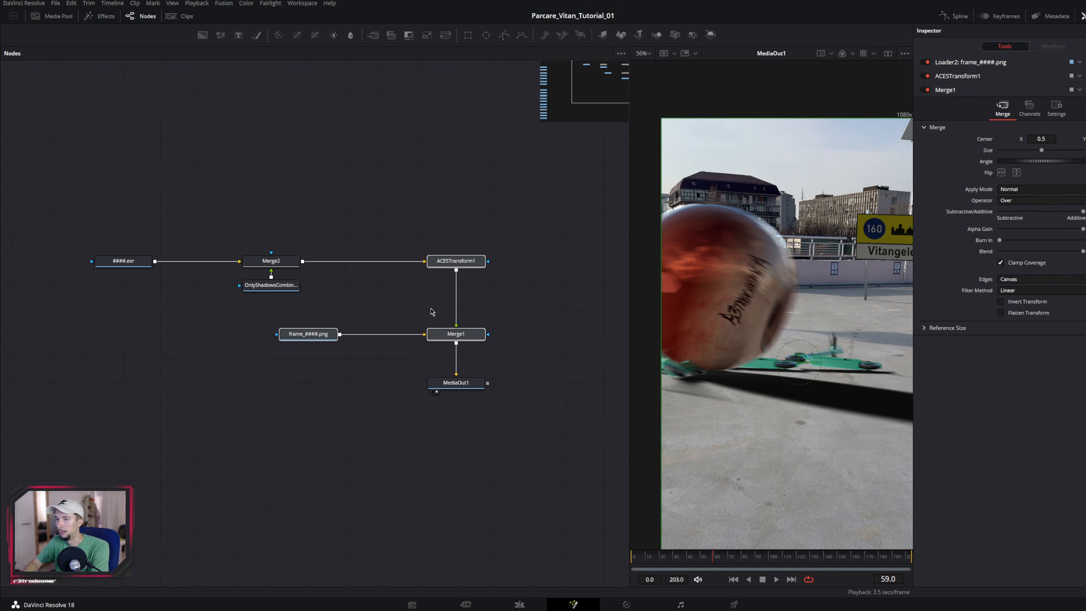
{"action": "key", "text": "ctrl+p"}
{"action": "left_click", "coordinate": [435, 220]}
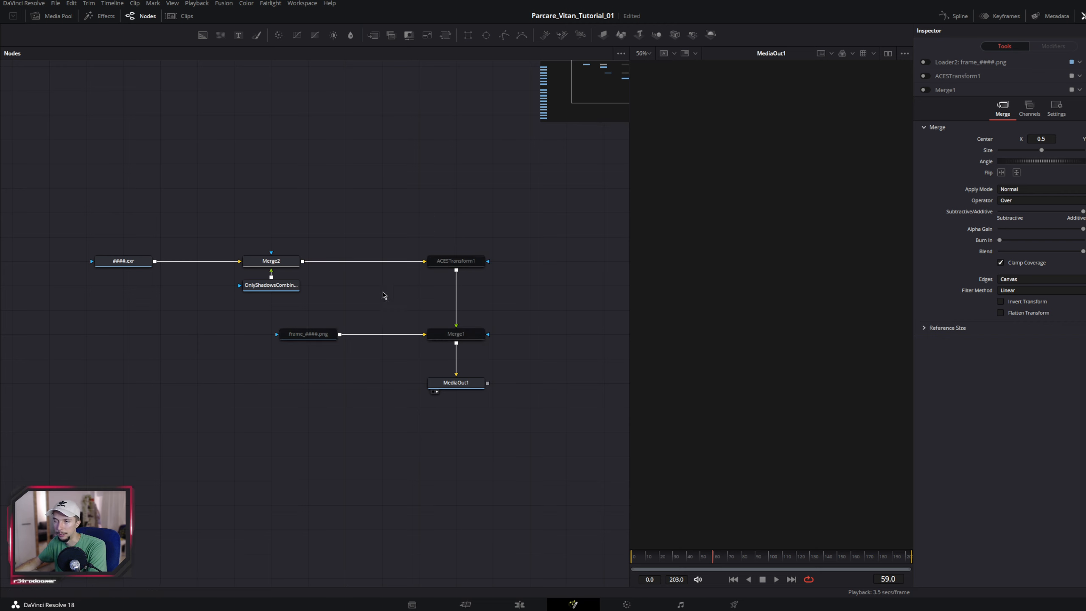
Step: Disconnect MediaOut1 from Merge1, feed it from Merge2, and check the output on the Color page
{"action": "left_click", "coordinate": [457, 363]}
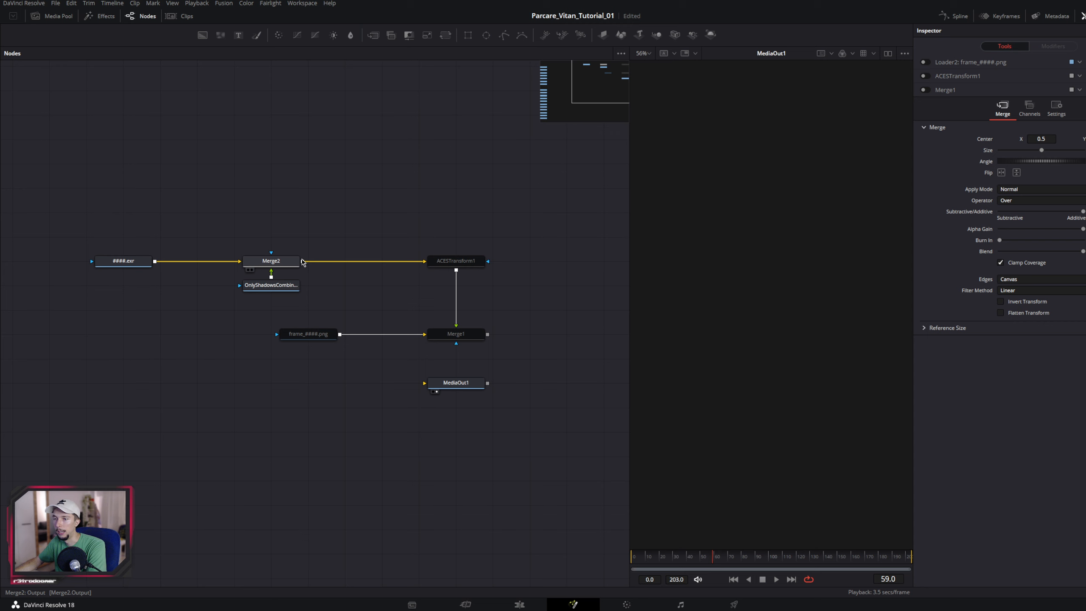
{"action": "left_click_drag", "start_coordinate": [302, 261], "coordinate": [426, 386]}
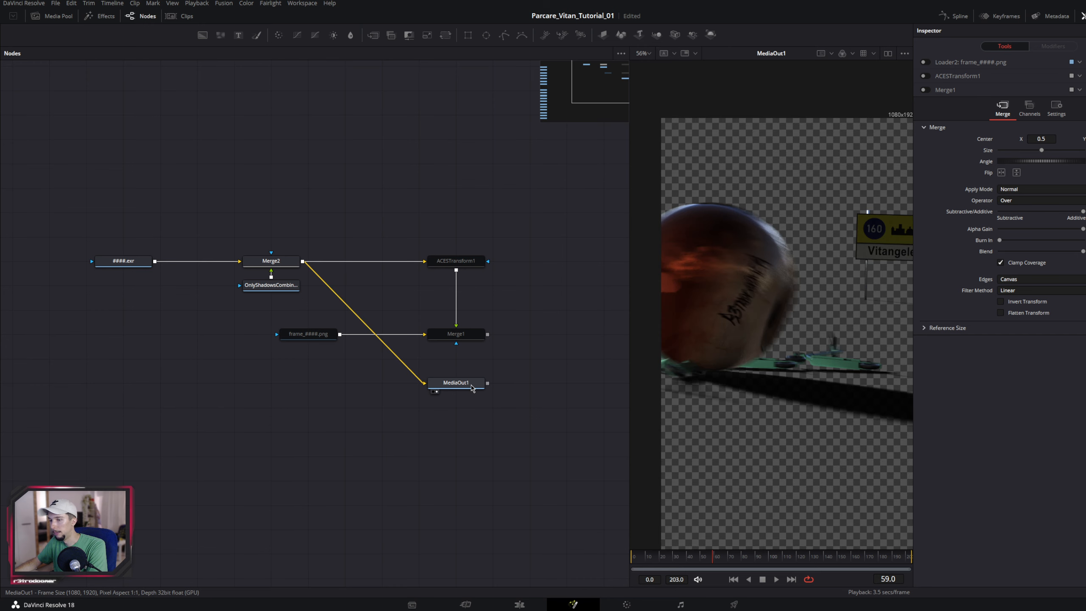
{"action": "left_click", "coordinate": [626, 604]}
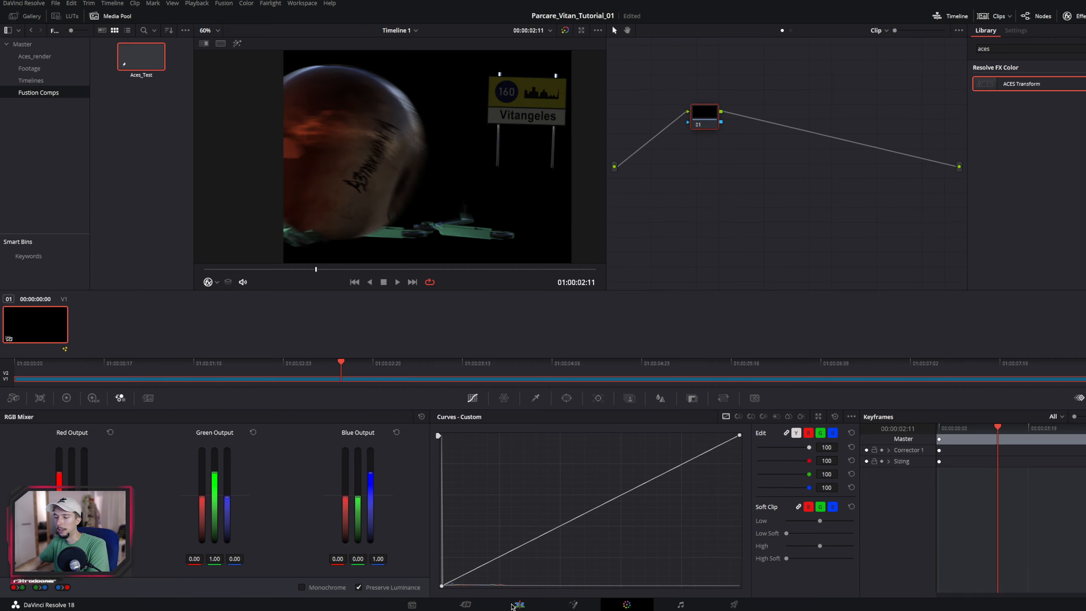
Step: Move Aces_Test up to the Video 2 track and place the IMG_4951 footage beneath it on Video 1
{"action": "left_click", "coordinate": [520, 604]}
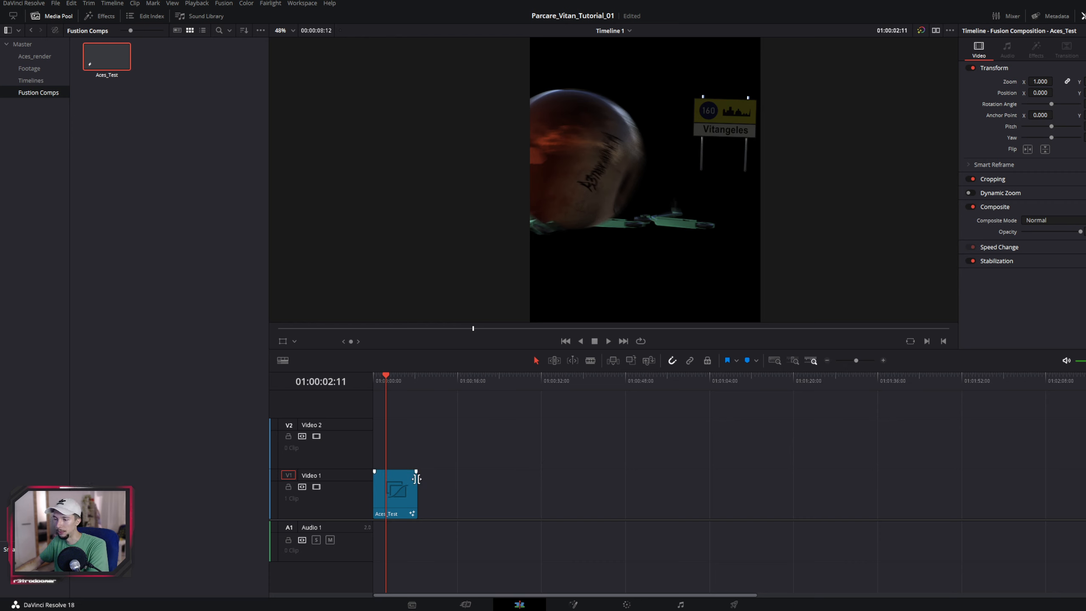
{"action": "left_click_drag", "start_coordinate": [408, 495], "coordinate": [408, 445]}
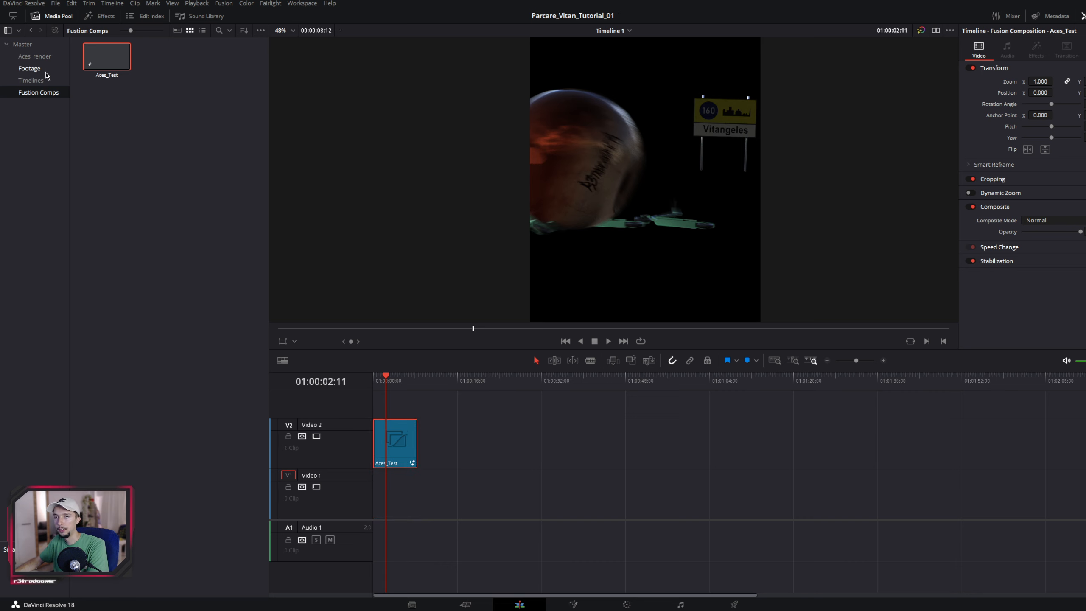
{"action": "left_click", "coordinate": [44, 69]}
{"action": "left_click_drag", "start_coordinate": [107, 58], "coordinate": [377, 505]}
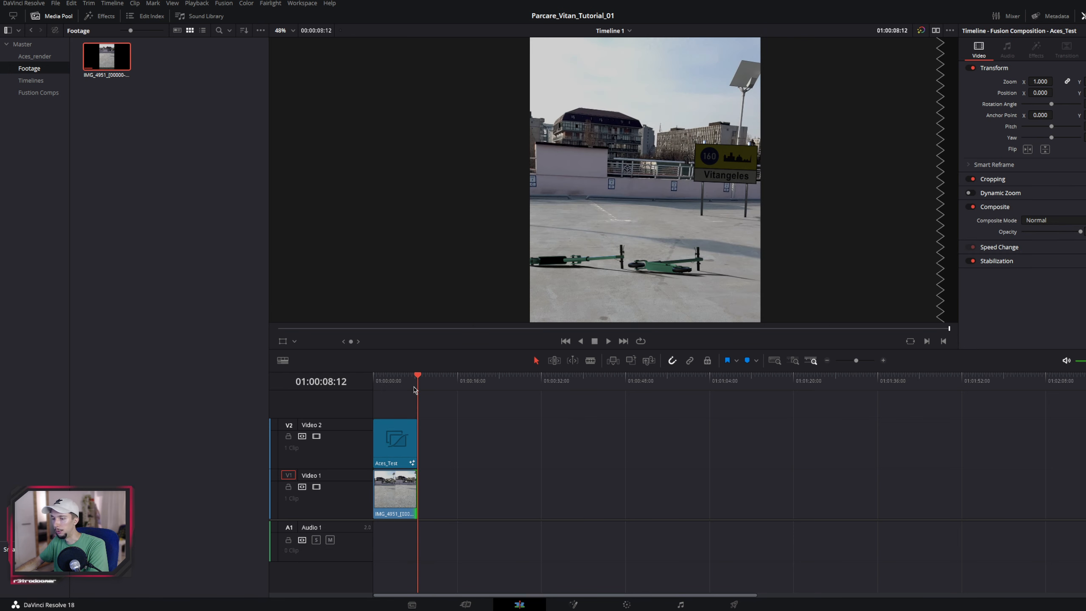
{"action": "left_click_drag", "start_coordinate": [416, 389], "coordinate": [371, 392]}
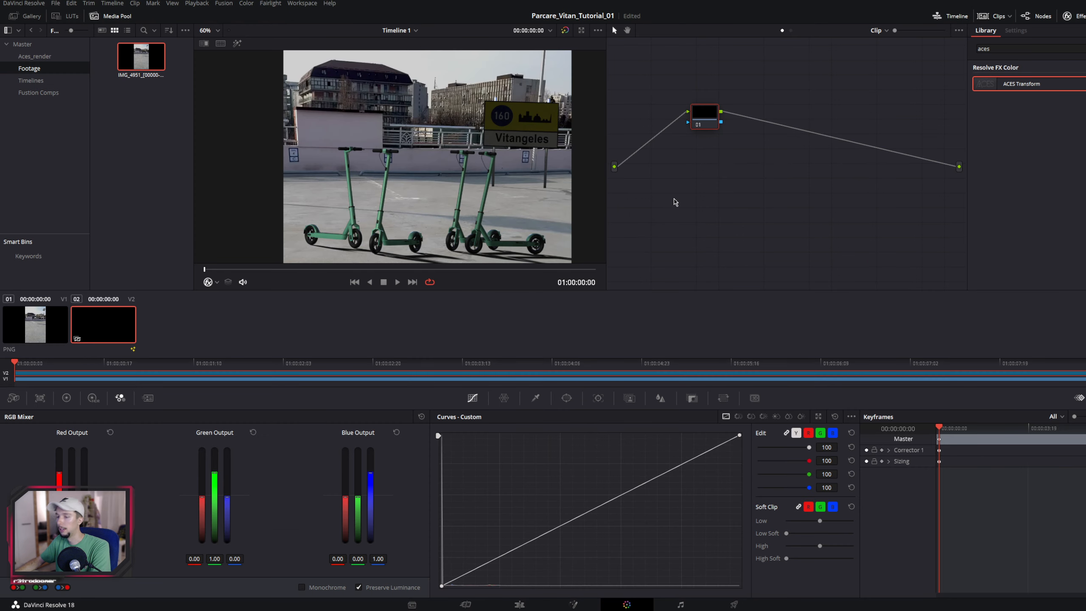
Step: Try brightening the Aces_Test clip with a custom curve point on the Color page, and undo the last curve adjustment
{"action": "left_click_drag", "start_coordinate": [597, 510], "coordinate": [626, 450]}
{"action": "scroll", "coordinate": [456, 170], "scroll_direction": "down", "scroll_amount": 3}
{"action": "key", "text": "ctrl+z"}
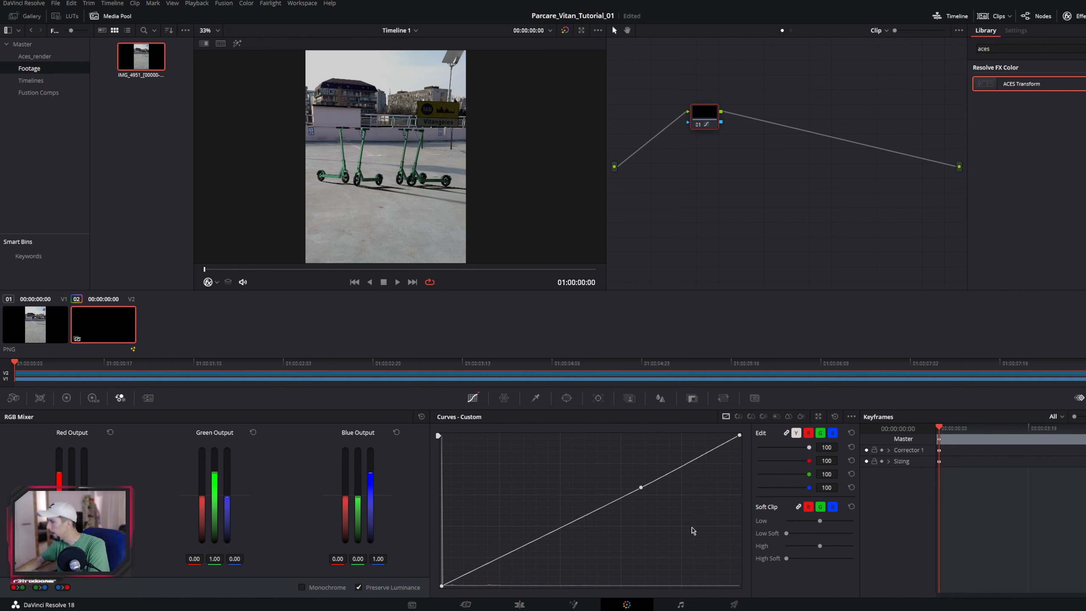
Step: Inspect the scooters up close over the footage and check the render in Fusion, returning to the Color page
{"action": "scroll", "coordinate": [380, 138], "scroll_direction": "up", "scroll_amount": 1}
{"action": "scroll", "coordinate": [380, 137], "scroll_direction": "up", "scroll_amount": 3}
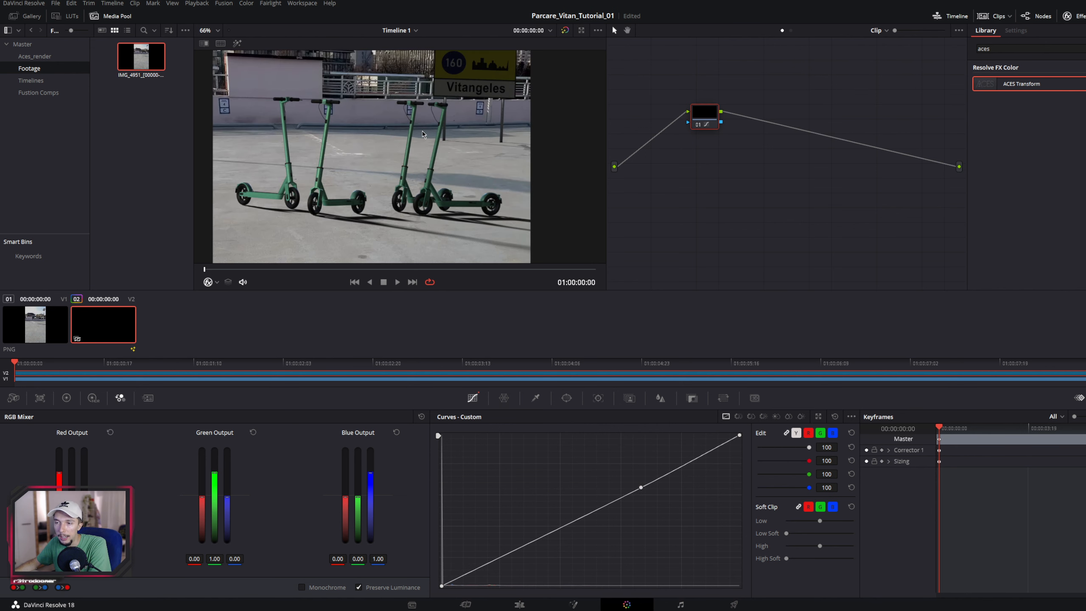
{"action": "left_click_drag", "start_coordinate": [398, 193], "coordinate": [415, 200]}
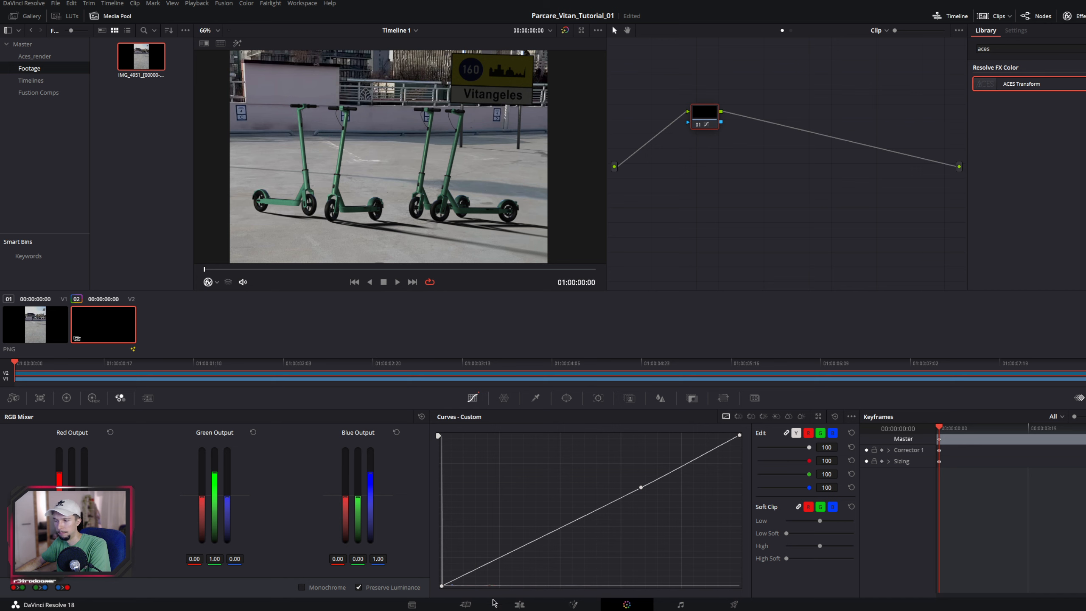
{"action": "left_click", "coordinate": [573, 604]}
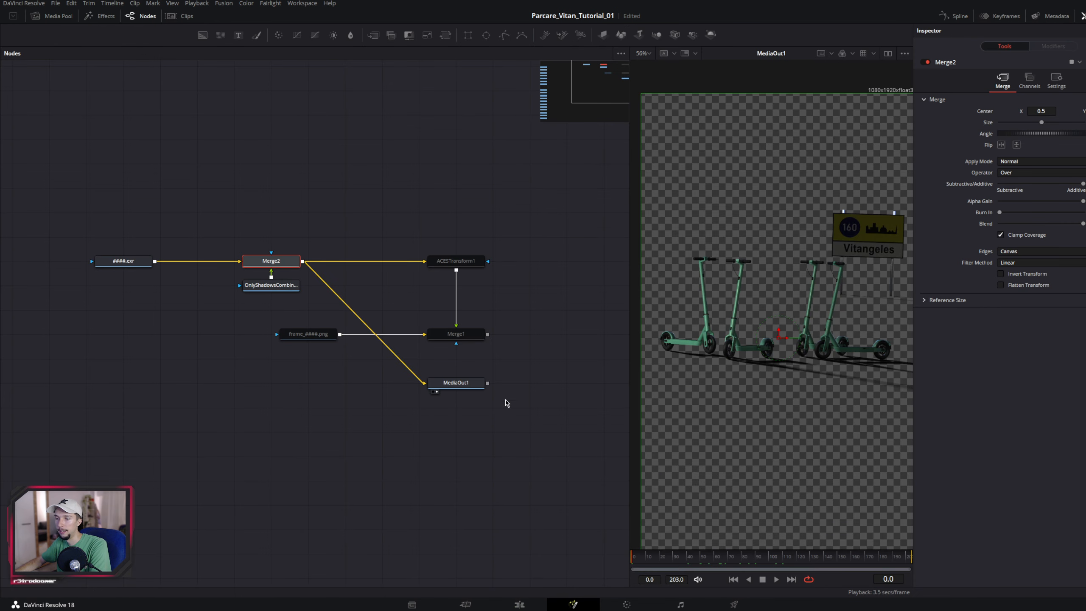
{"action": "left_click", "coordinate": [627, 604]}
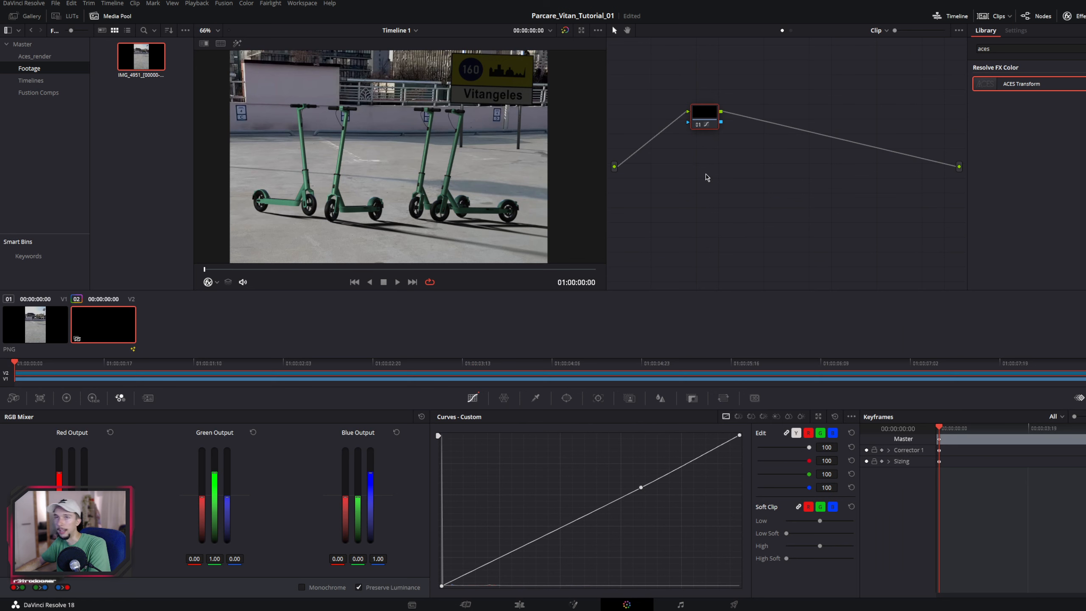
Step: Add an ACES Transform effect as its own node after node 01 of the Aces_Test clip
{"action": "left_click", "coordinate": [1076, 17]}
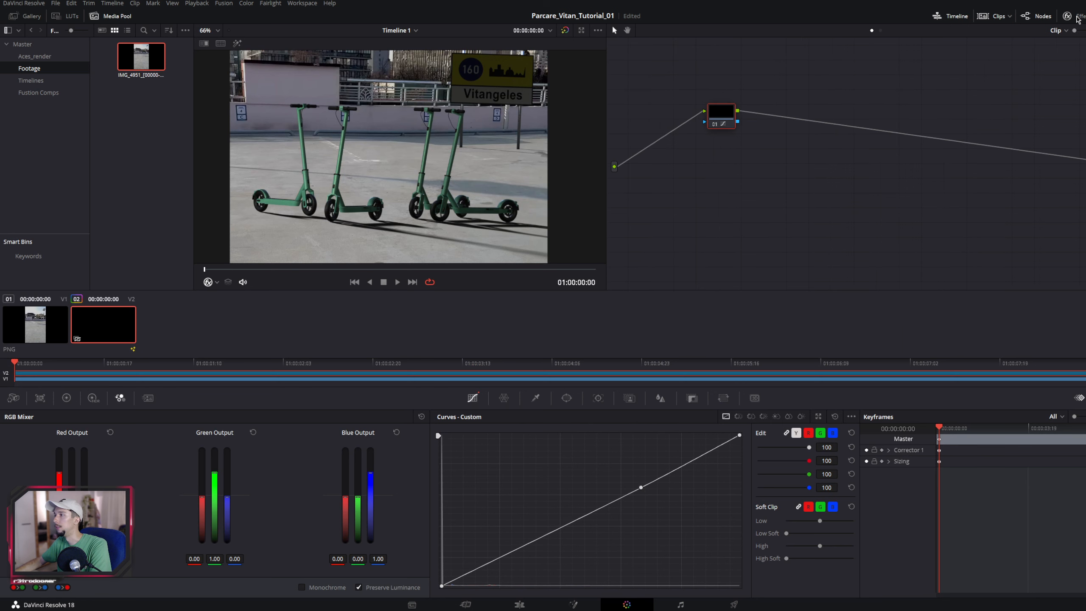
{"action": "left_click", "coordinate": [1077, 16]}
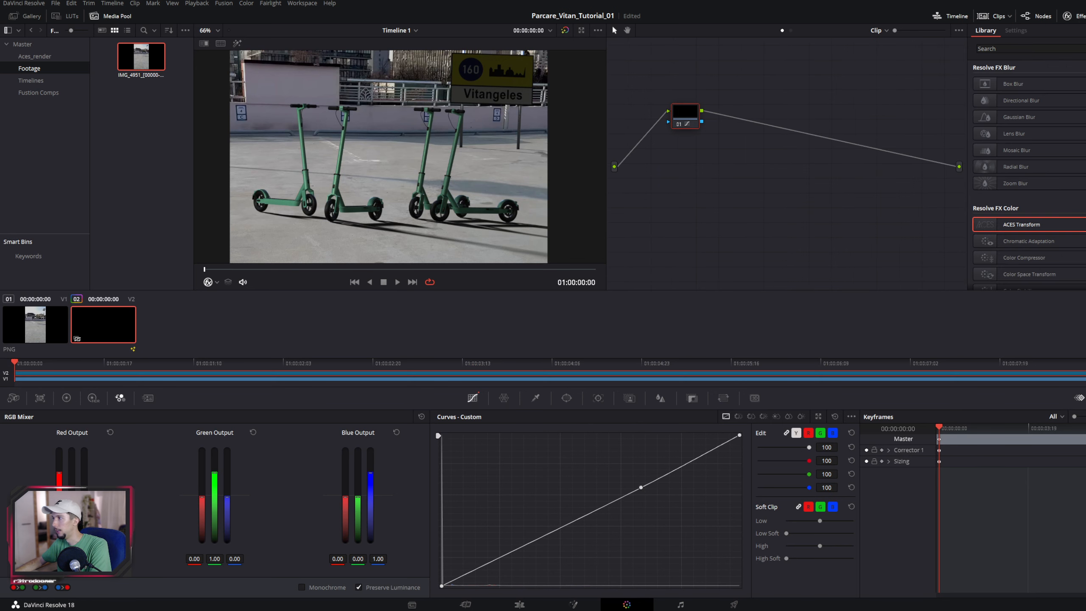
{"action": "left_click_drag", "start_coordinate": [1021, 223], "coordinate": [762, 118]}
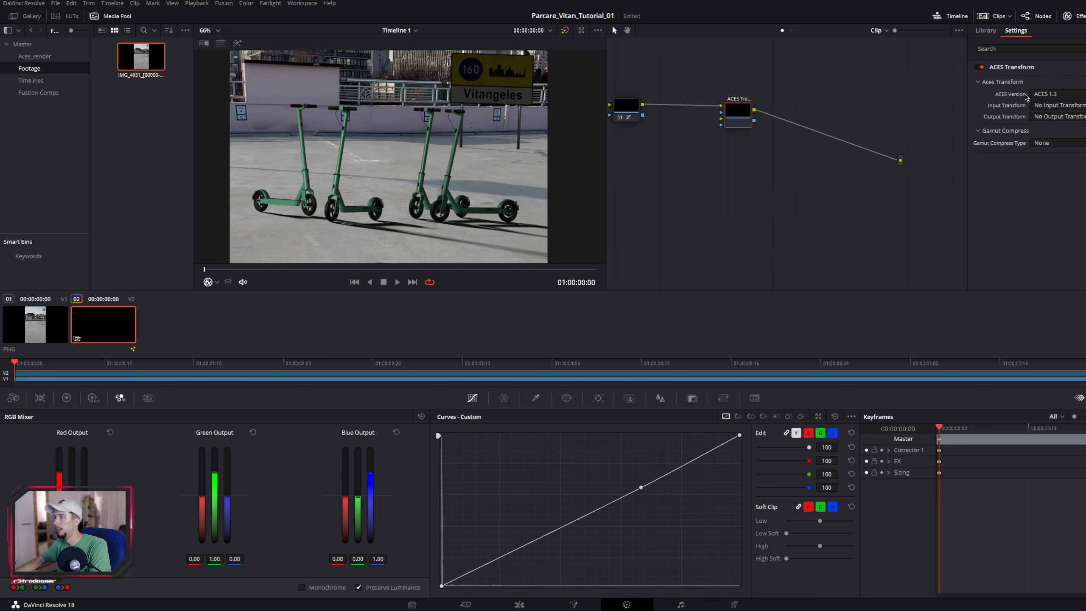
Step: Set the ACES Transform's input transform to ACEScg - CSC and its output transform to sRGB
{"action": "left_click", "coordinate": [1050, 108]}
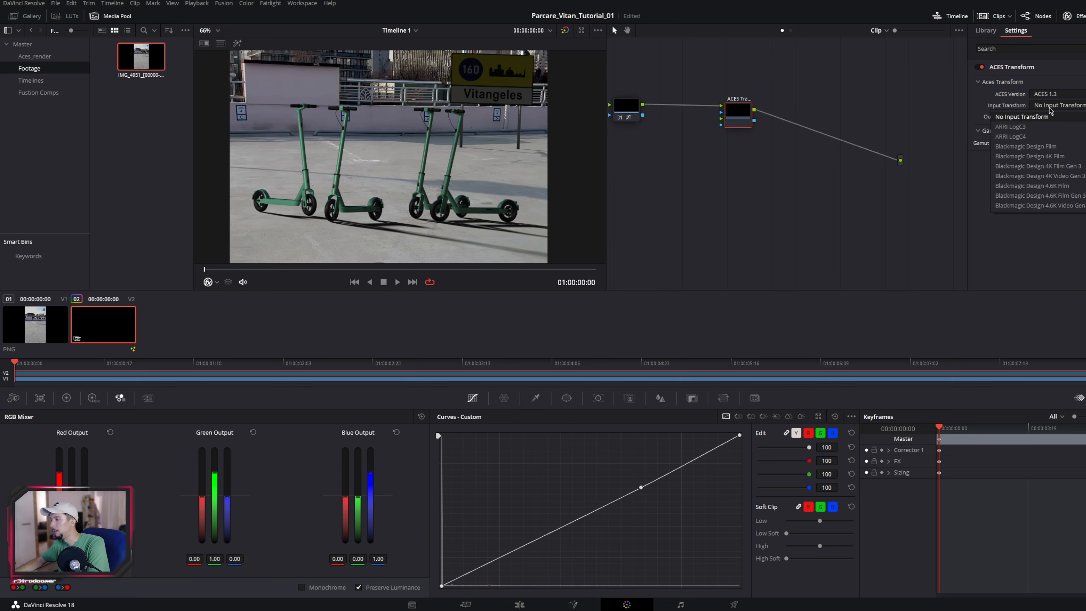
{"action": "scroll", "coordinate": [1025, 190], "scroll_direction": "down", "scroll_amount": 10}
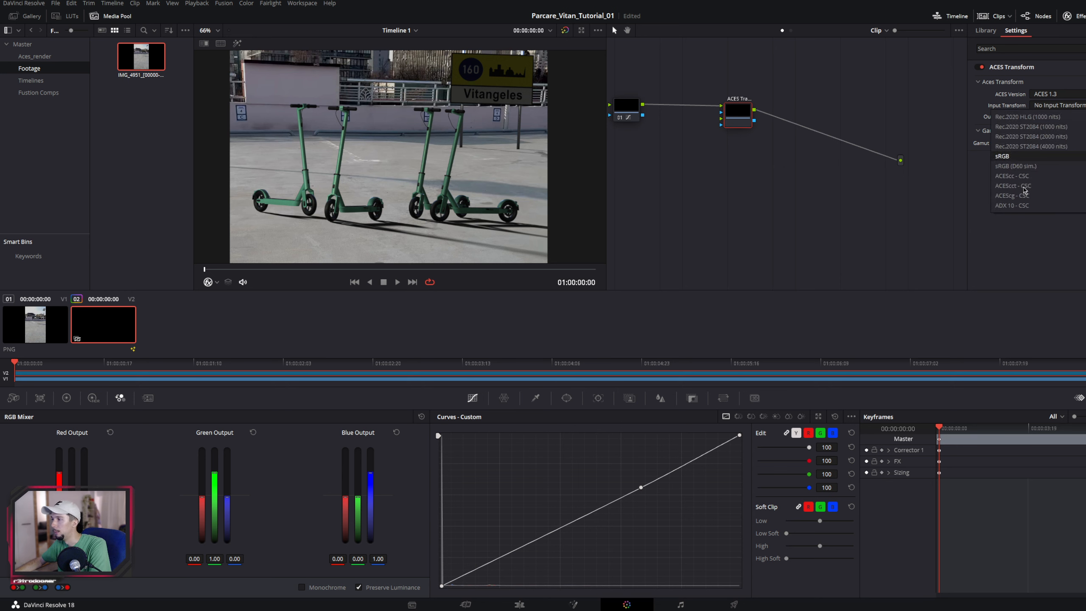
{"action": "left_click", "coordinate": [1026, 197]}
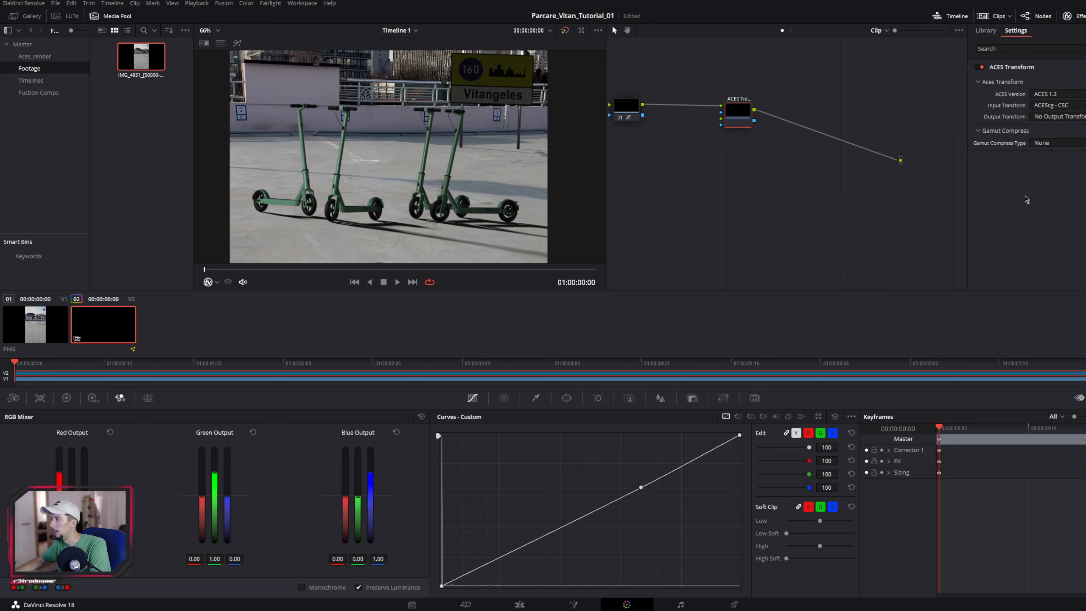
{"action": "left_click", "coordinate": [1069, 116]}
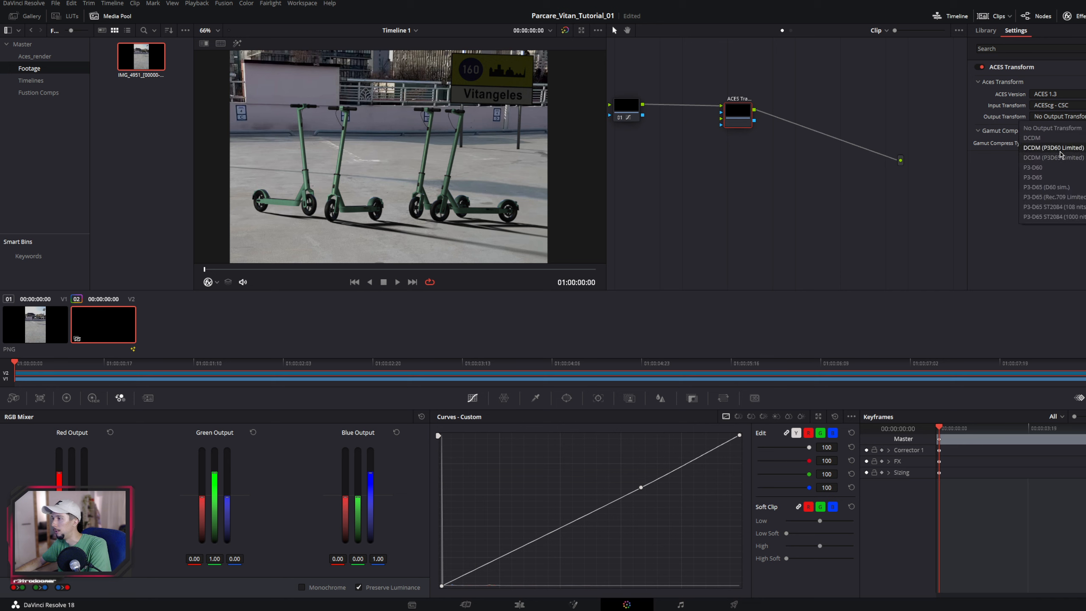
{"action": "scroll", "coordinate": [1056, 180], "scroll_direction": "down", "scroll_amount": 6}
{"action": "left_click", "coordinate": [1036, 216]}
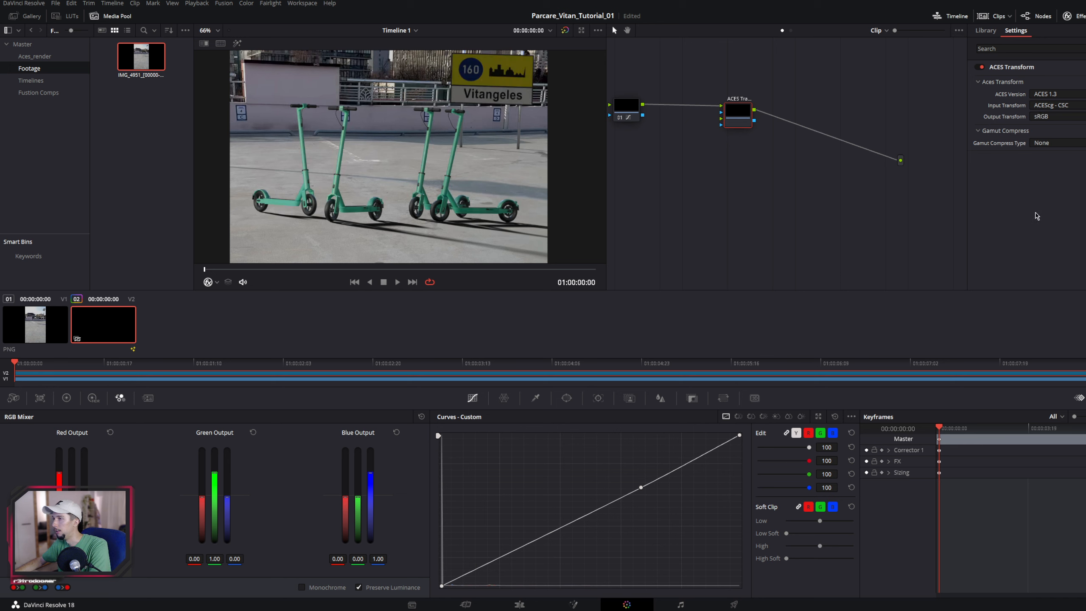
{"action": "scroll", "coordinate": [424, 217], "scroll_direction": "down", "scroll_amount": 3}
{"action": "scroll", "coordinate": [426, 207], "scroll_direction": "up", "scroll_amount": 2}
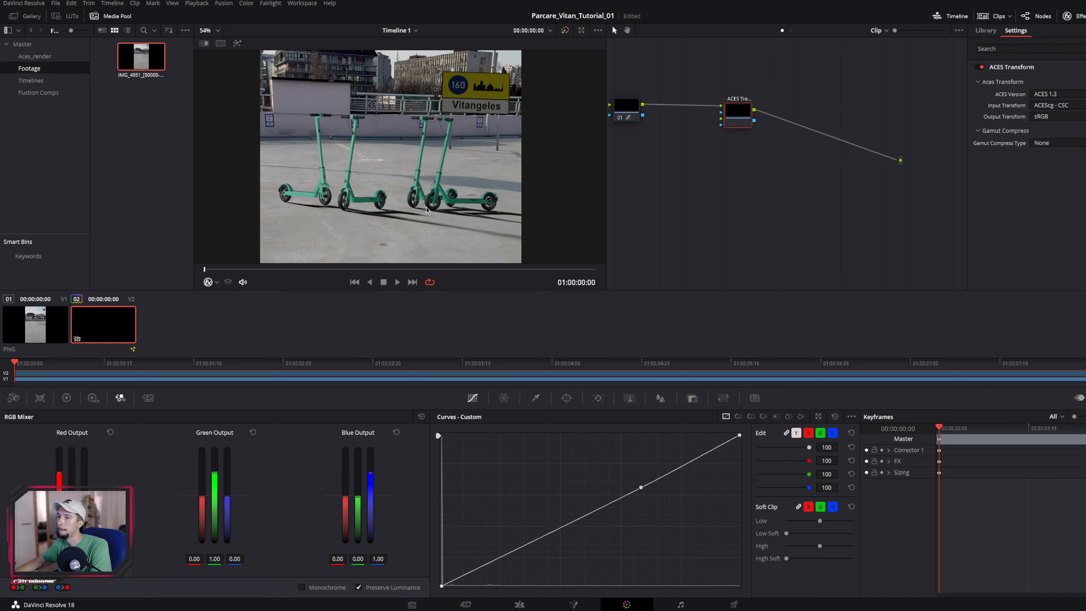
Step: Space out node 01 and the ACES Transform node, and shape node 01's custom curve with lifted shadows and slightly lowered upper midtones
{"action": "left_click_drag", "start_coordinate": [739, 122], "coordinate": [815, 123]}
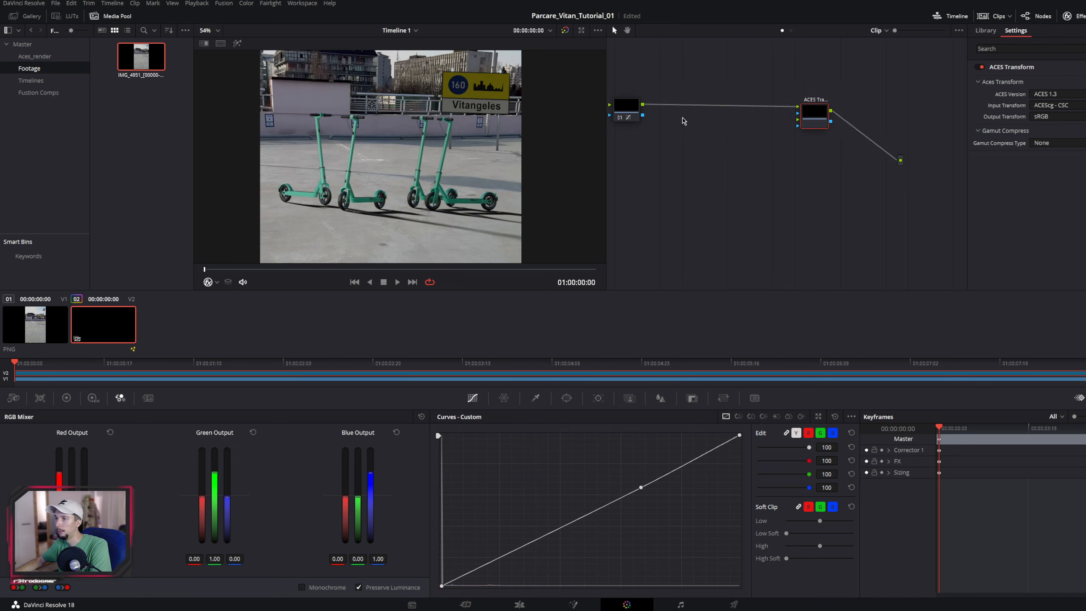
{"action": "left_click_drag", "start_coordinate": [621, 112], "coordinate": [666, 112]}
{"action": "left_click", "coordinate": [575, 523]}
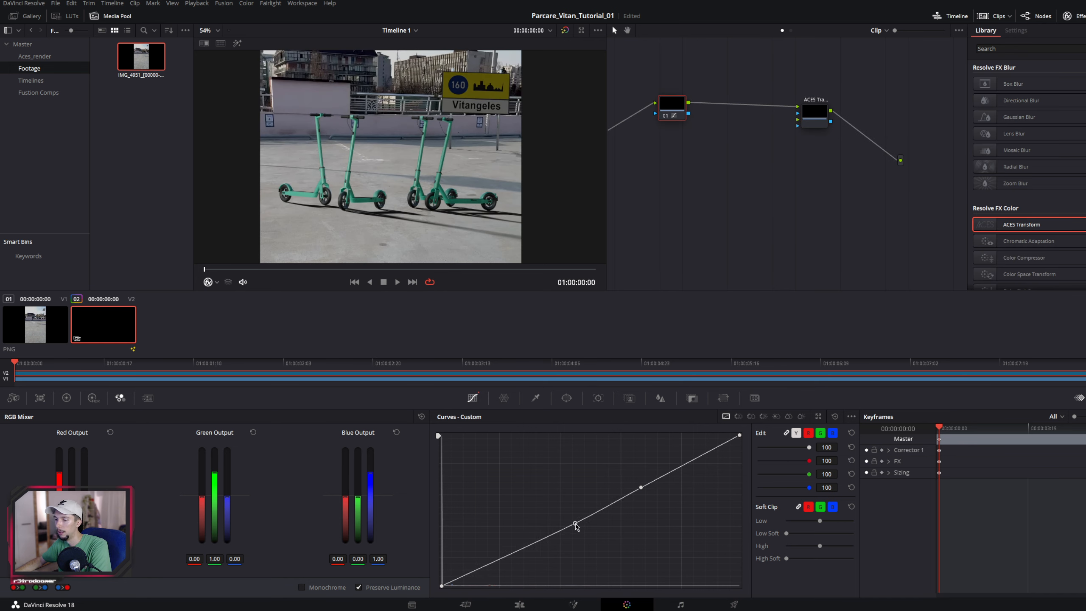
{"action": "left_click_drag", "start_coordinate": [575, 524], "coordinate": [535, 518]}
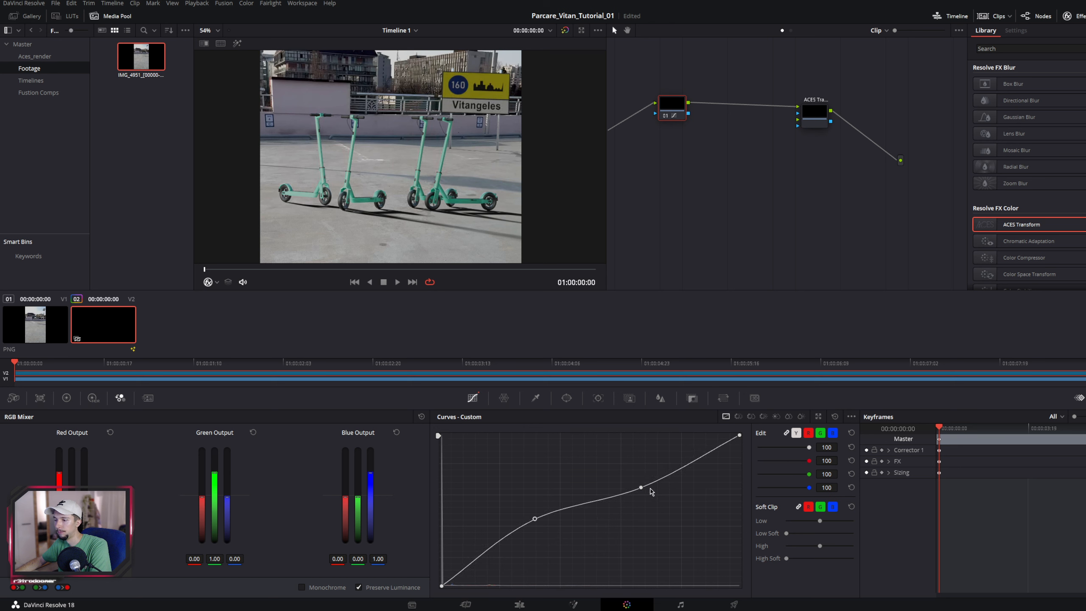
{"action": "left_click_drag", "start_coordinate": [641, 487], "coordinate": [654, 491]}
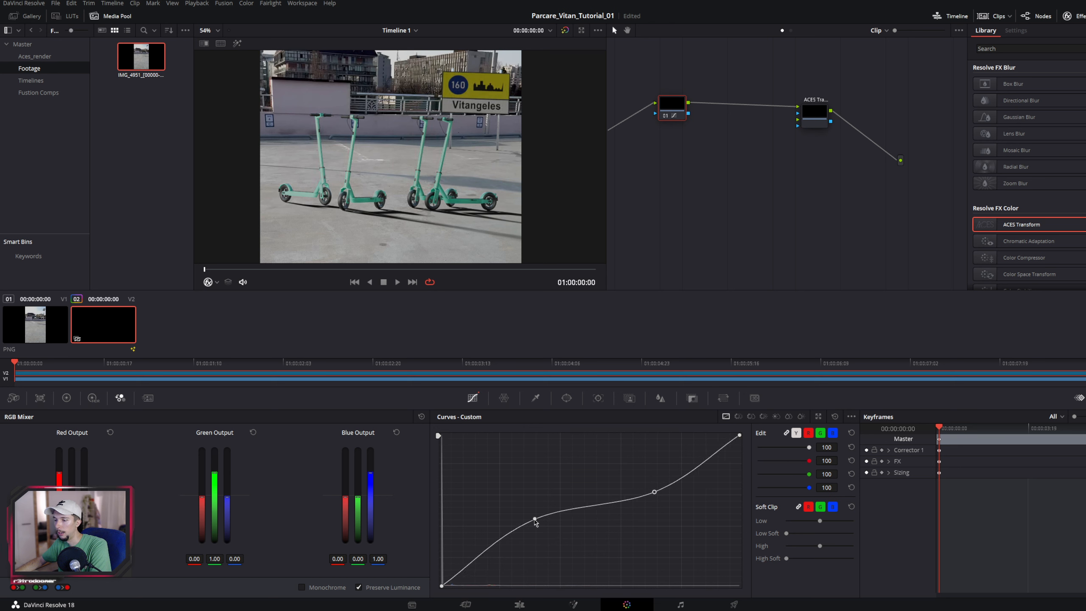
{"action": "left_click_drag", "start_coordinate": [534, 521], "coordinate": [528, 546]}
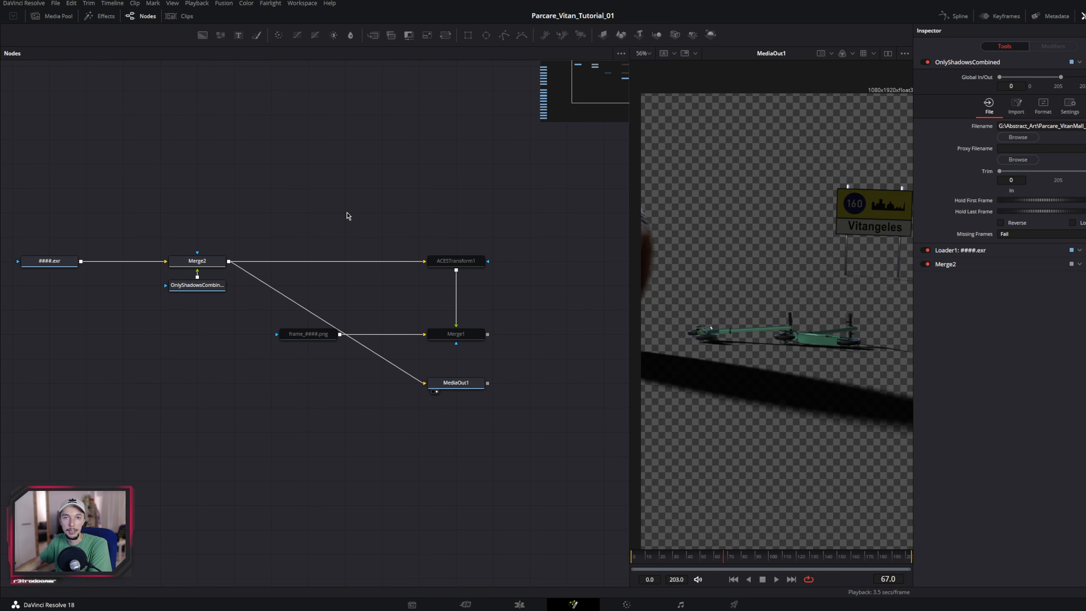
Step: Examine the unconnected NoShadows and OnlyShadows pass loaders and the main merge chain feeding MediaOut1 in the Fusion node graph
{"action": "left_click_drag", "start_coordinate": [129, 230], "coordinate": [353, 238]}
{"action": "left_click_drag", "start_coordinate": [32, 330], "coordinate": [288, 265]}
{"action": "scroll", "coordinate": [274, 275], "scroll_direction": "up", "scroll_amount": 2}
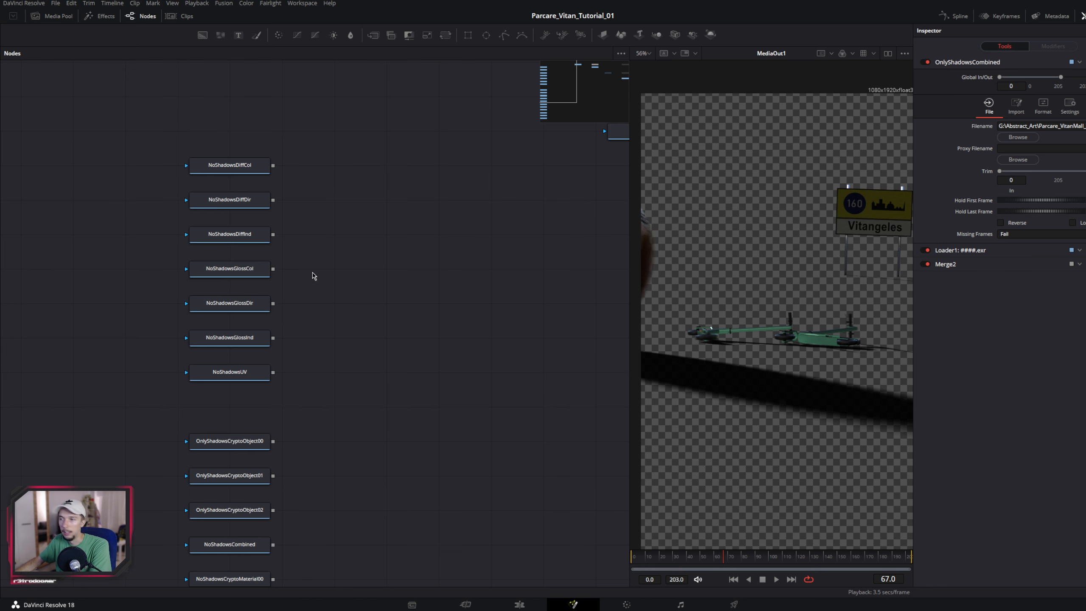
{"action": "scroll", "coordinate": [385, 265], "scroll_direction": "down", "scroll_amount": 3}
{"action": "left_click_drag", "start_coordinate": [427, 271], "coordinate": [213, 377]}
{"action": "scroll", "coordinate": [303, 339], "scroll_direction": "down", "scroll_amount": 3}
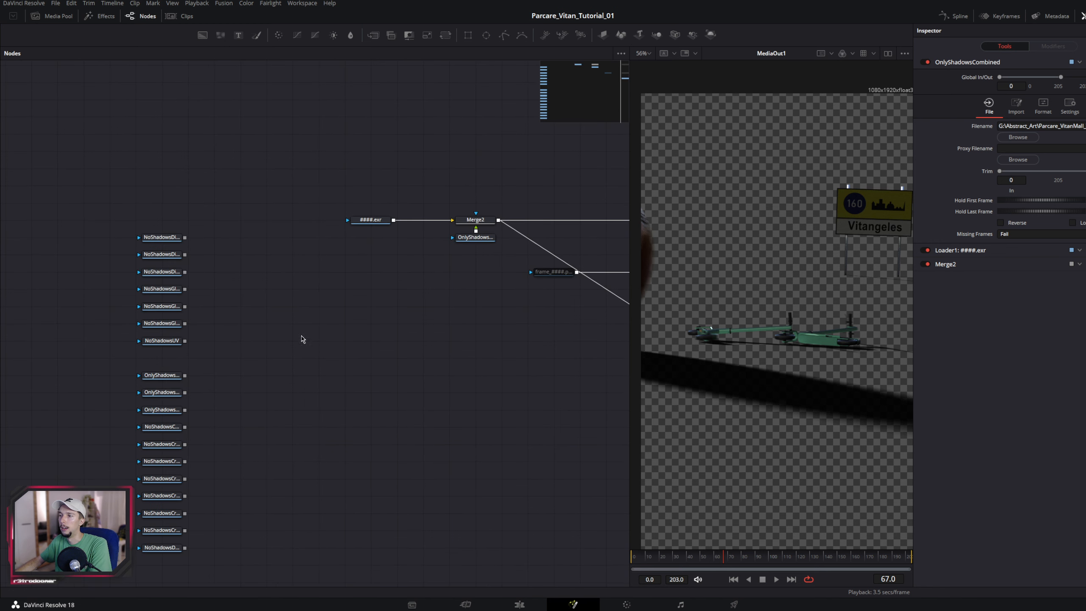
{"action": "left_click_drag", "start_coordinate": [335, 318], "coordinate": [249, 333]}
{"action": "left_click_drag", "start_coordinate": [361, 285], "coordinate": [271, 297]}
{"action": "scroll", "coordinate": [267, 298], "scroll_direction": "up", "scroll_amount": 2}
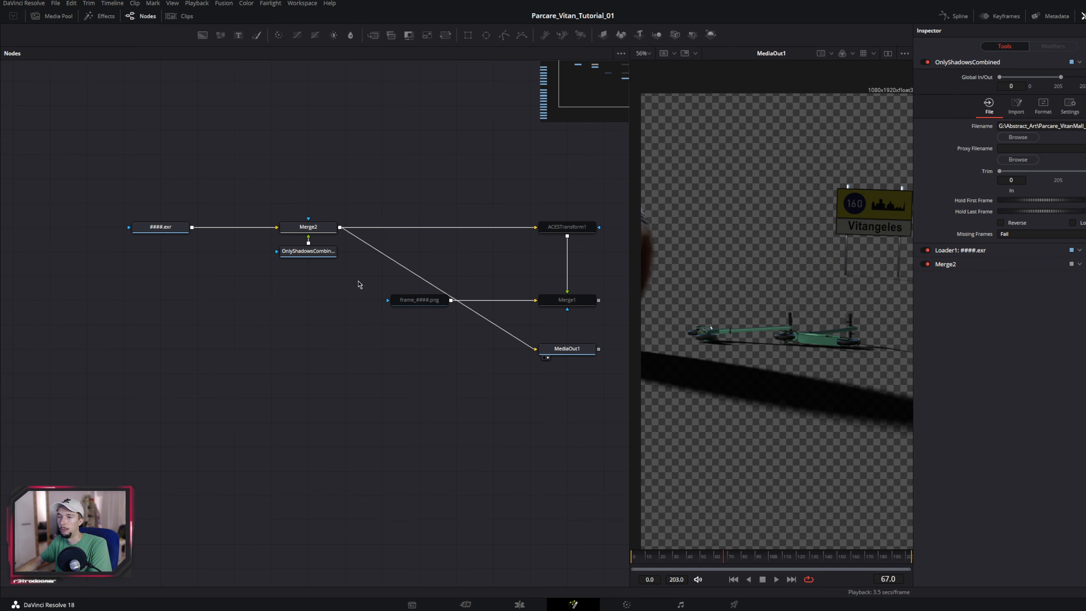
{"action": "left_click_drag", "start_coordinate": [340, 287], "coordinate": [298, 294]}
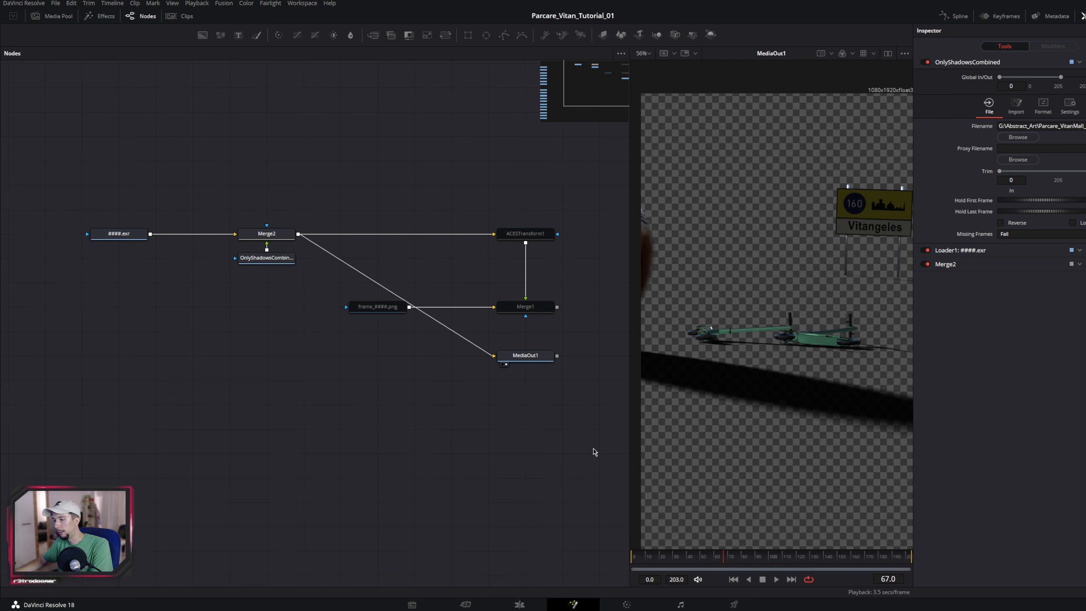
Step: Return to the Color page and inspect the graded scooters over the parking footage, both in the wider frame and up close
{"action": "left_click", "coordinate": [627, 605]}
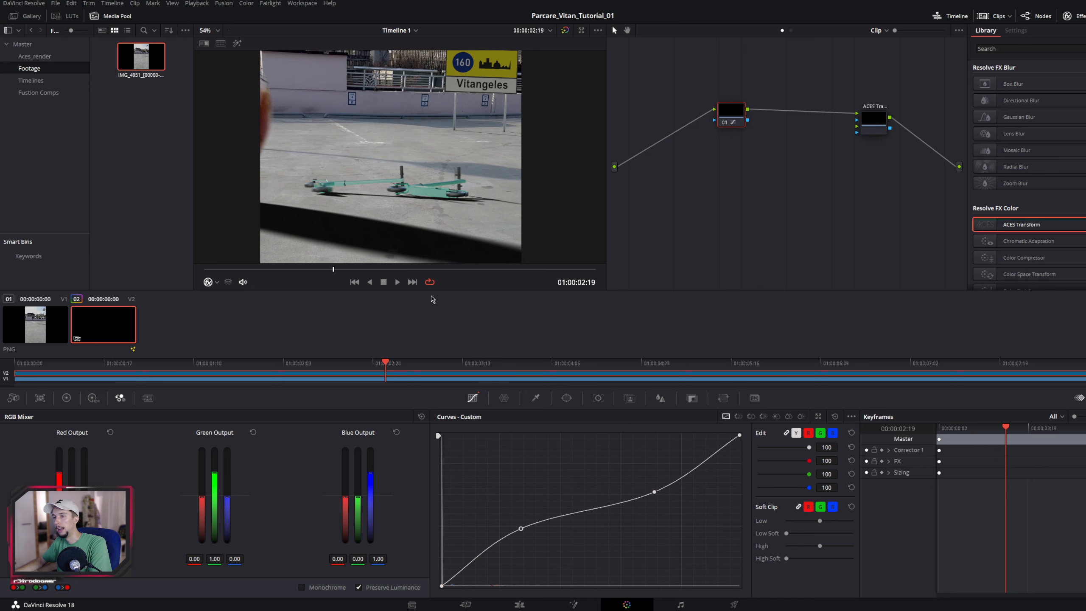
{"action": "scroll", "coordinate": [455, 147], "scroll_direction": "down", "scroll_amount": 3}
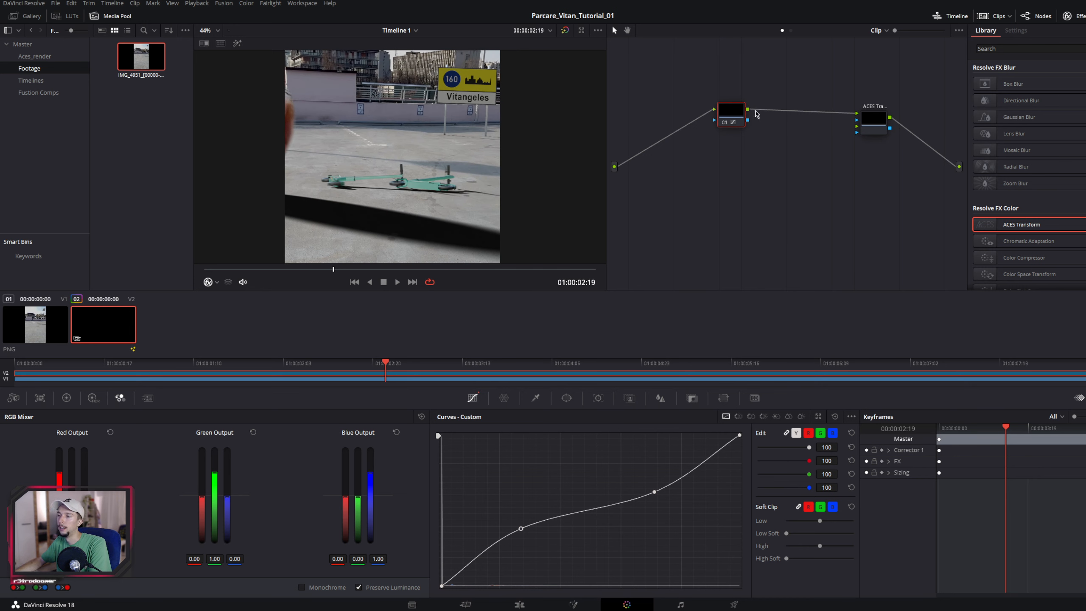
{"action": "scroll", "coordinate": [440, 168], "scroll_direction": "up", "scroll_amount": 3}
{"action": "scroll", "coordinate": [456, 170], "scroll_direction": "up", "scroll_amount": 1}
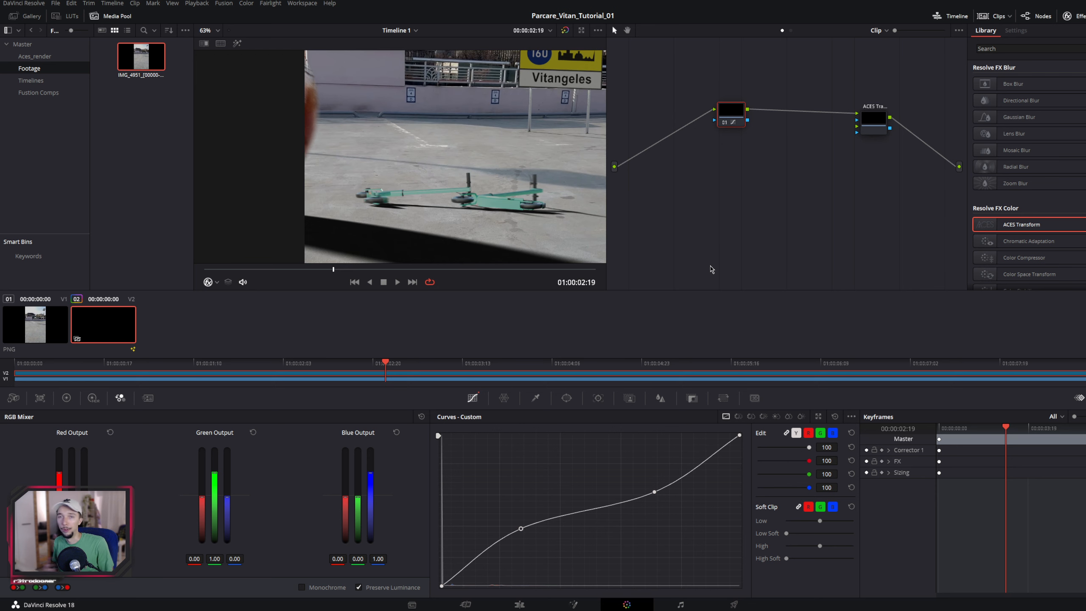